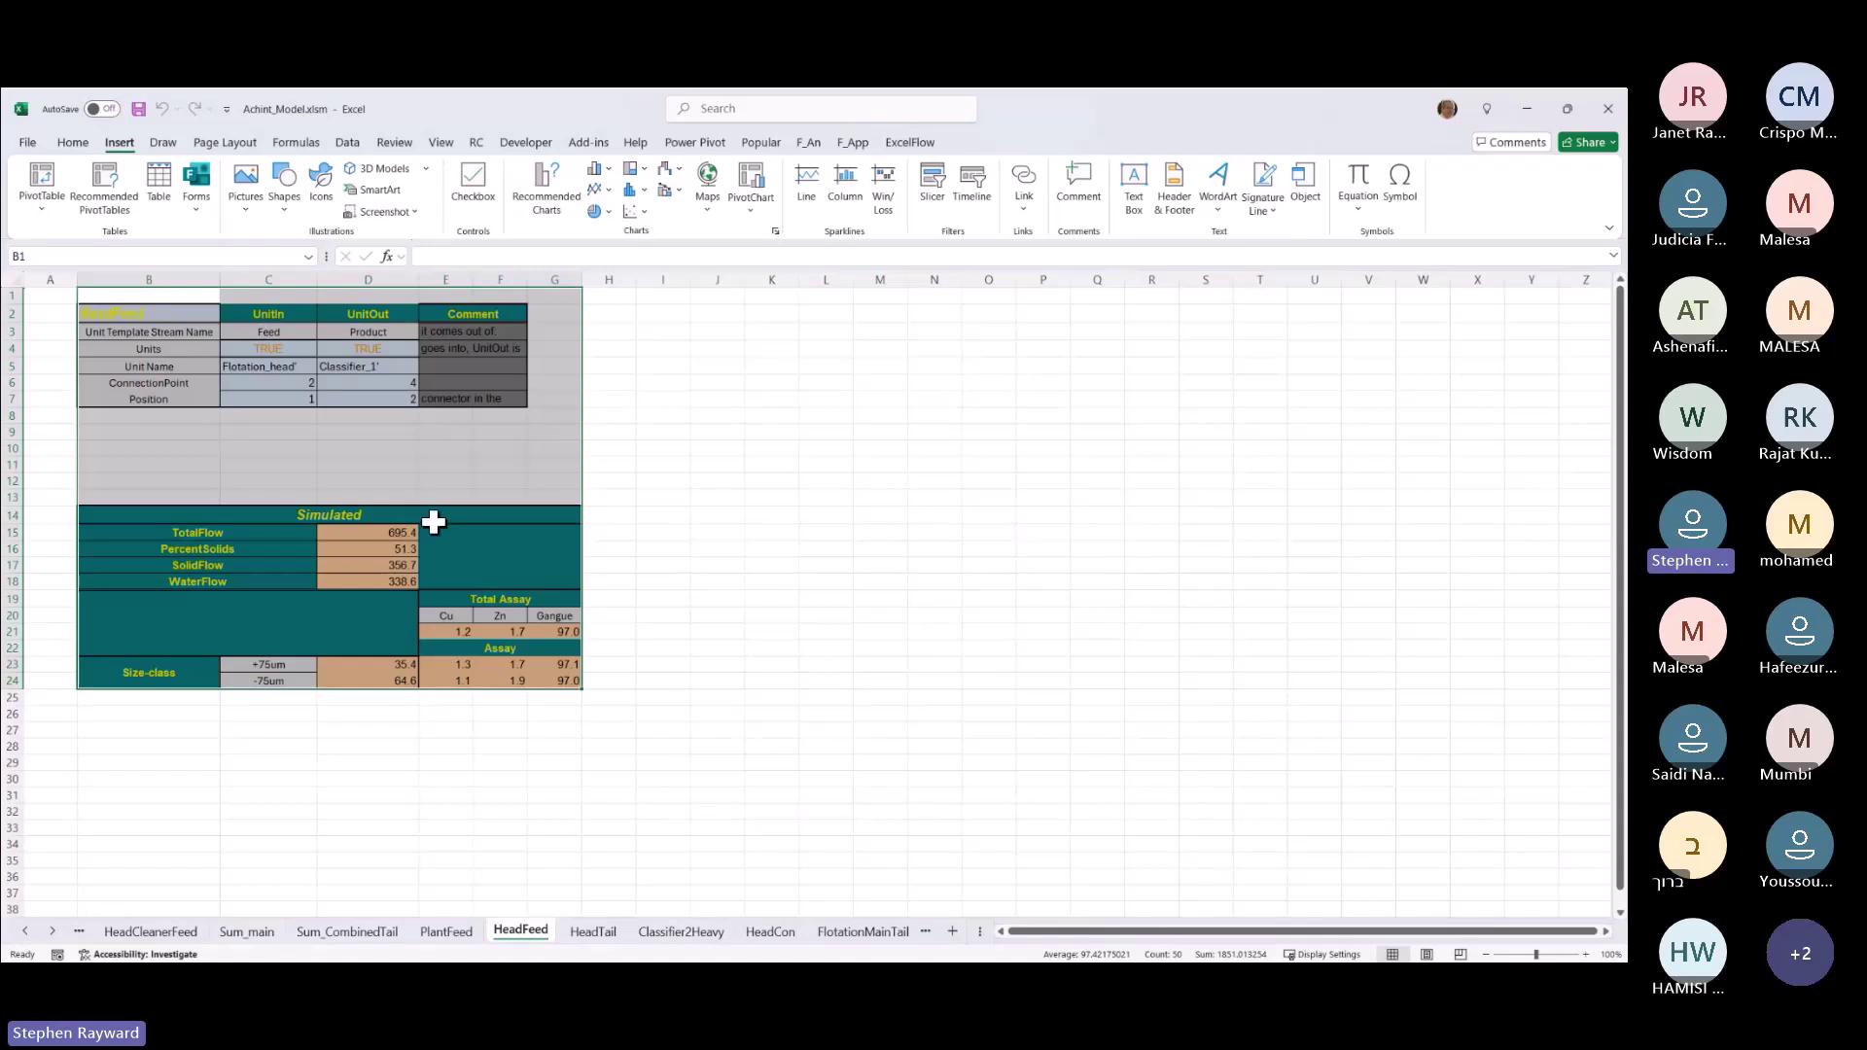
- Inspect the simulated TotalFlow formula on the HeadFeed sheet, and open the Classifier_tmpl worksheet
click(387, 533)
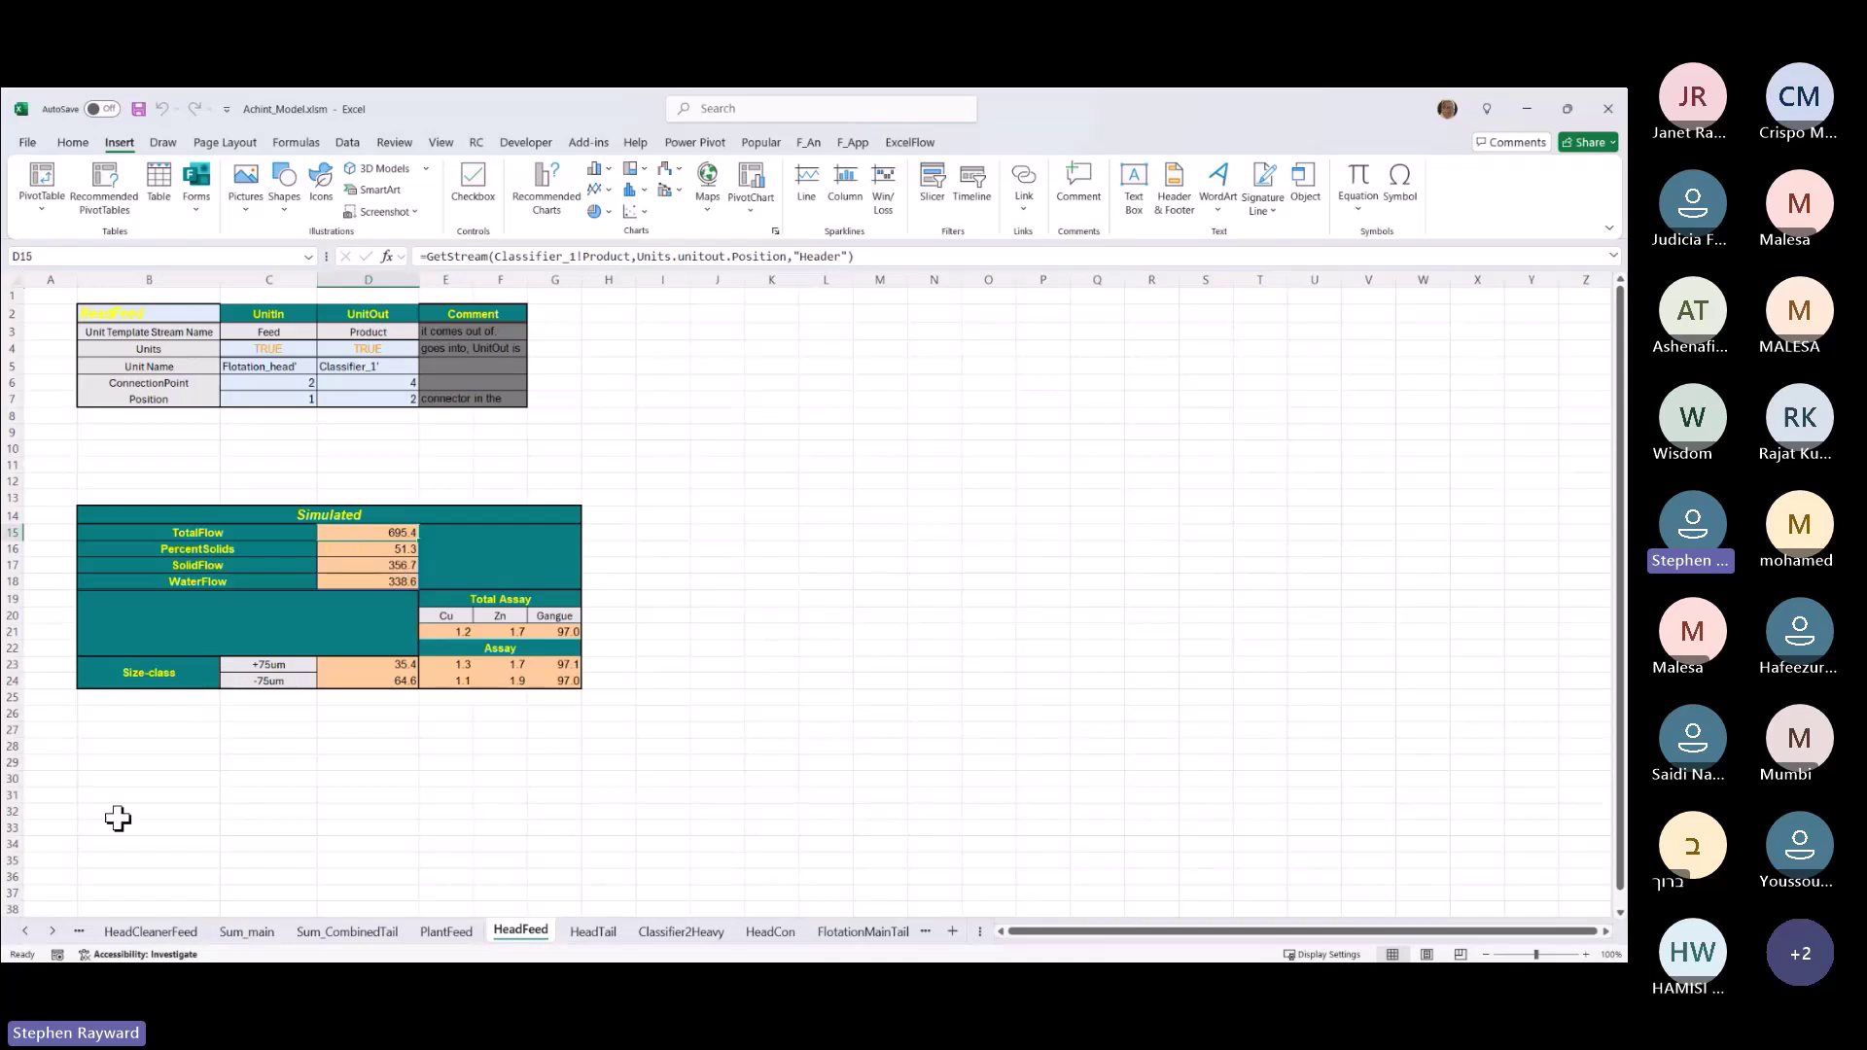
click(26, 931)
click(27, 930)
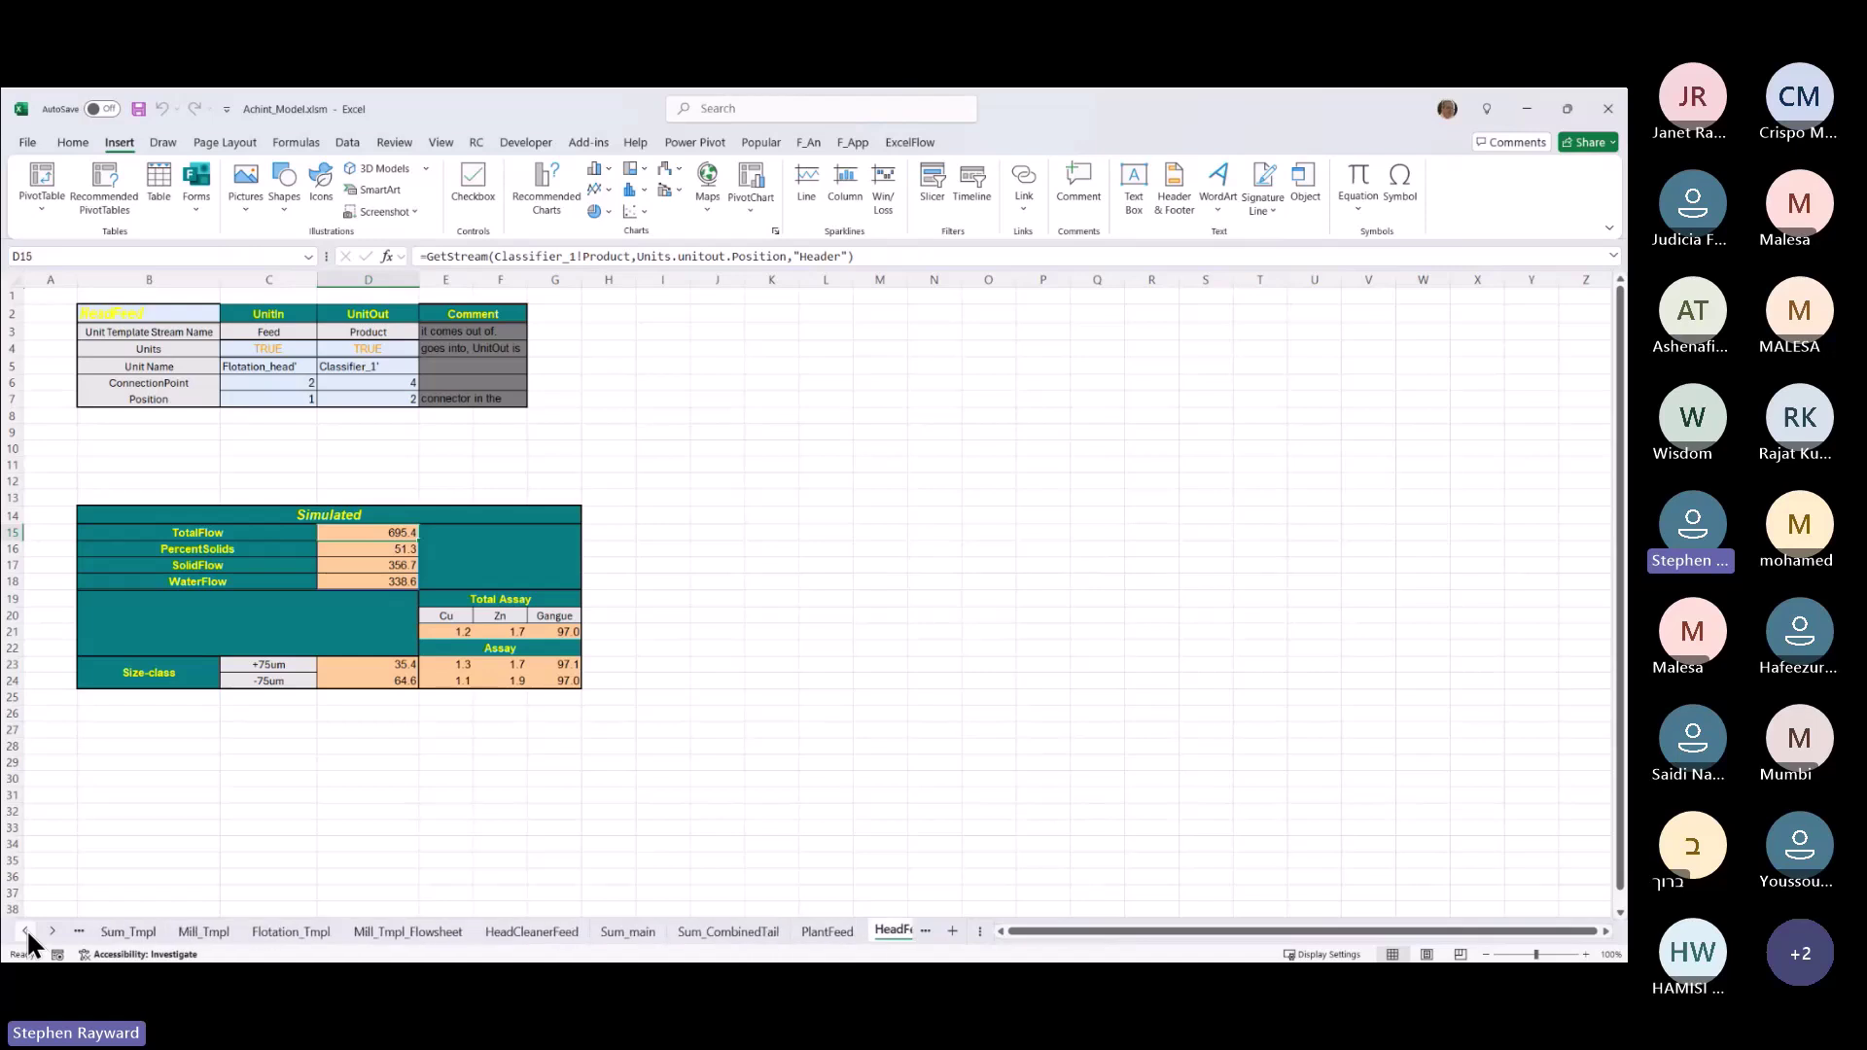
click(27, 931)
click(26, 930)
click(26, 931)
click(27, 931)
click(26, 930)
click(26, 931)
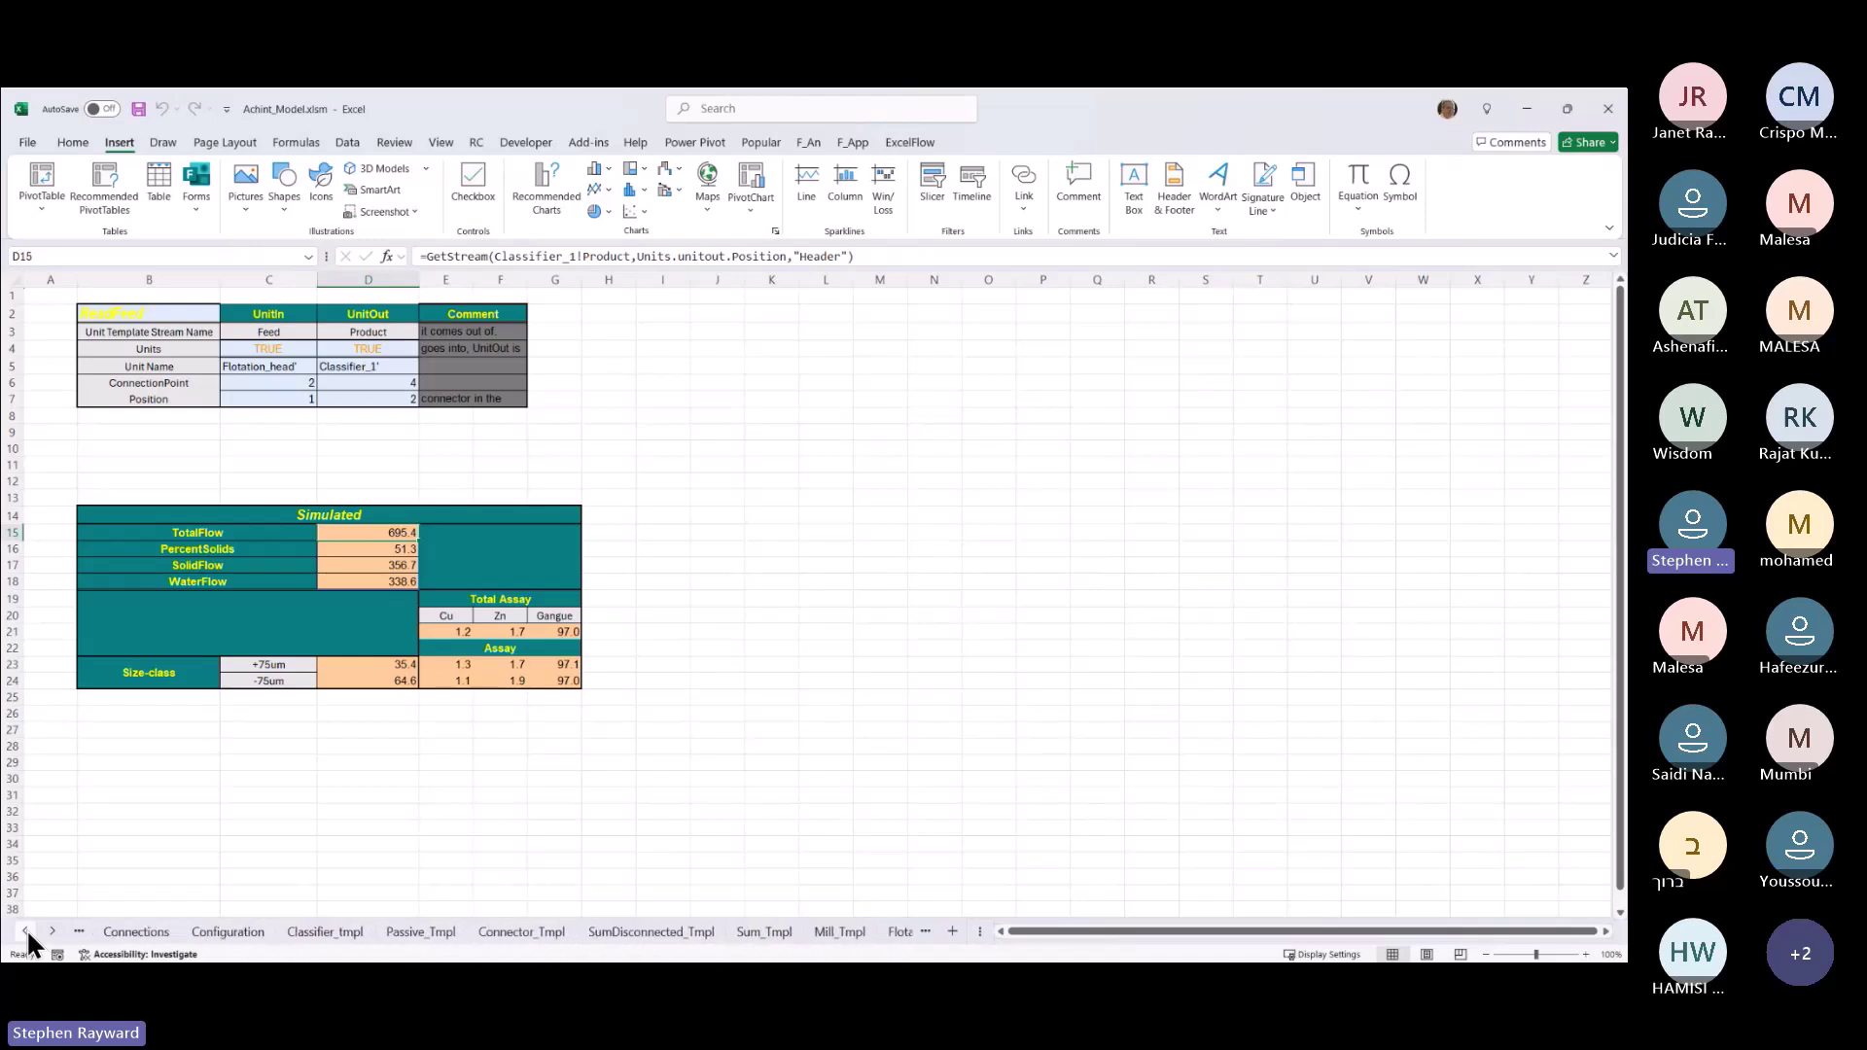
click(26, 930)
click(27, 930)
click(26, 930)
click(26, 930)
click(26, 931)
click(26, 930)
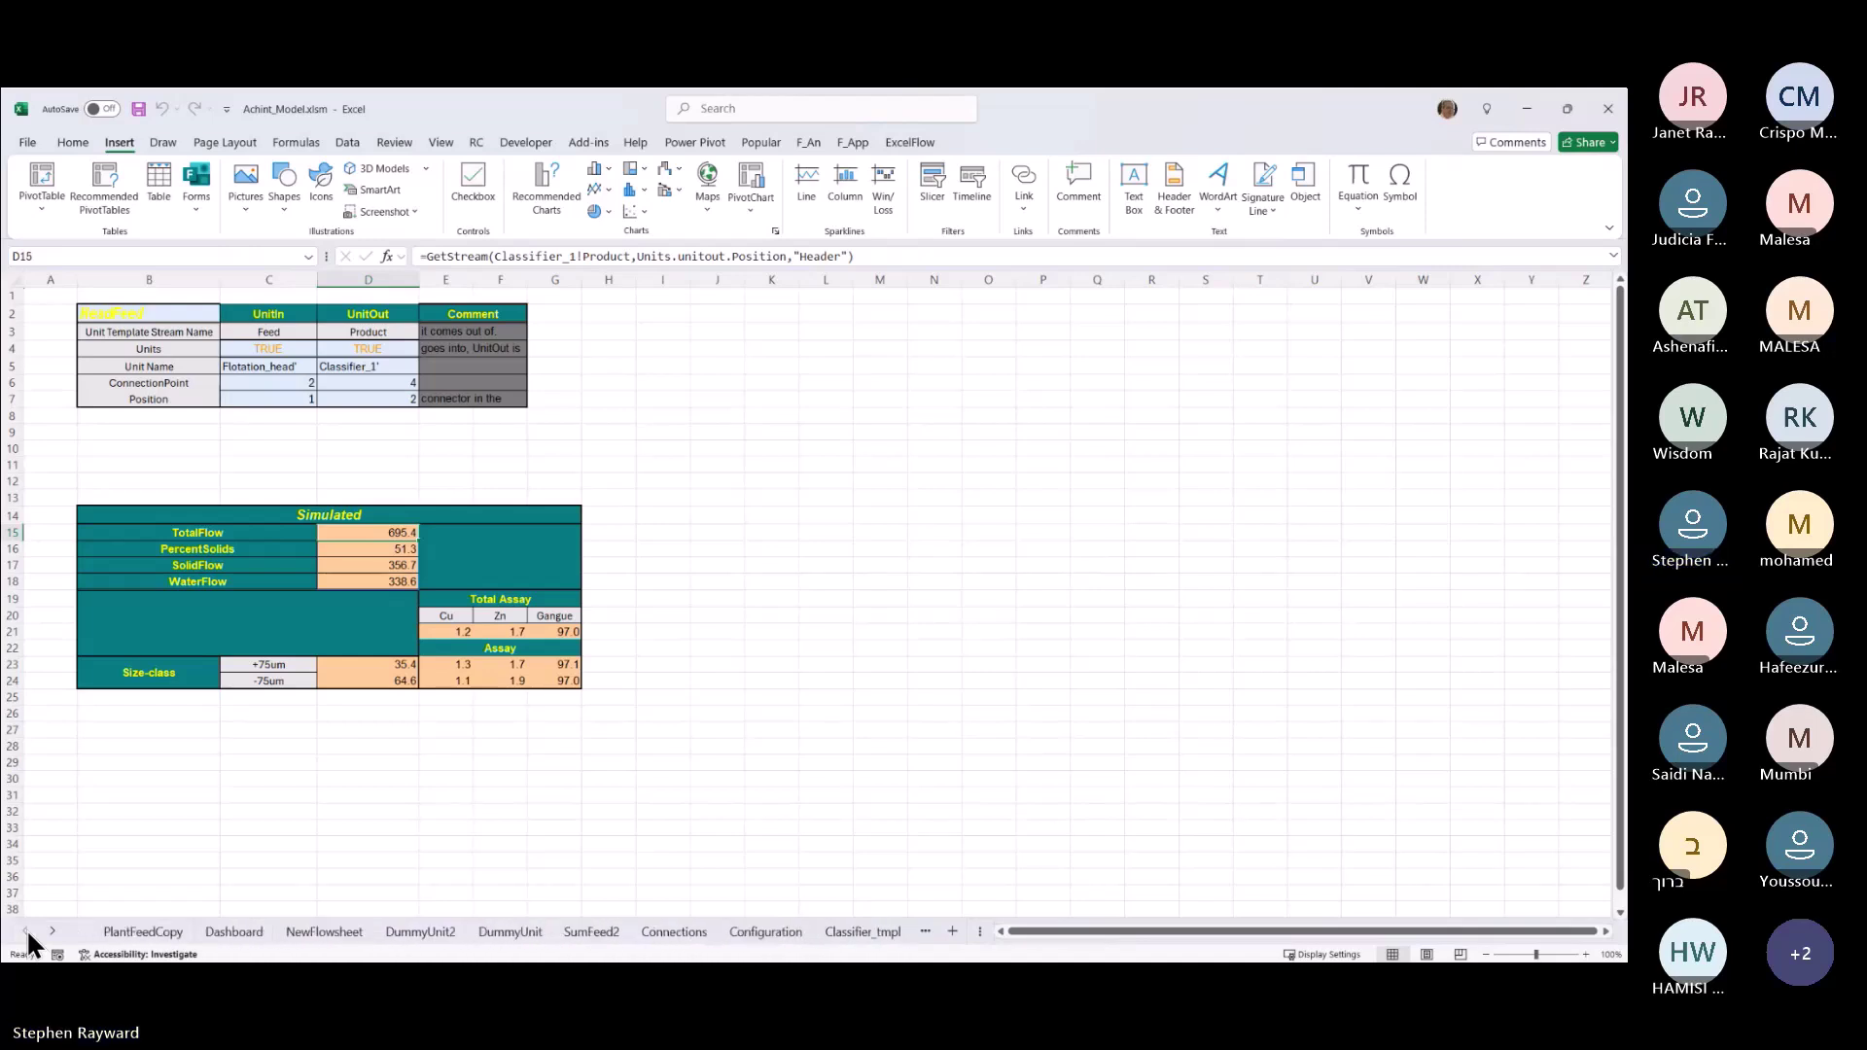
click(53, 930)
click(52, 930)
click(52, 930)
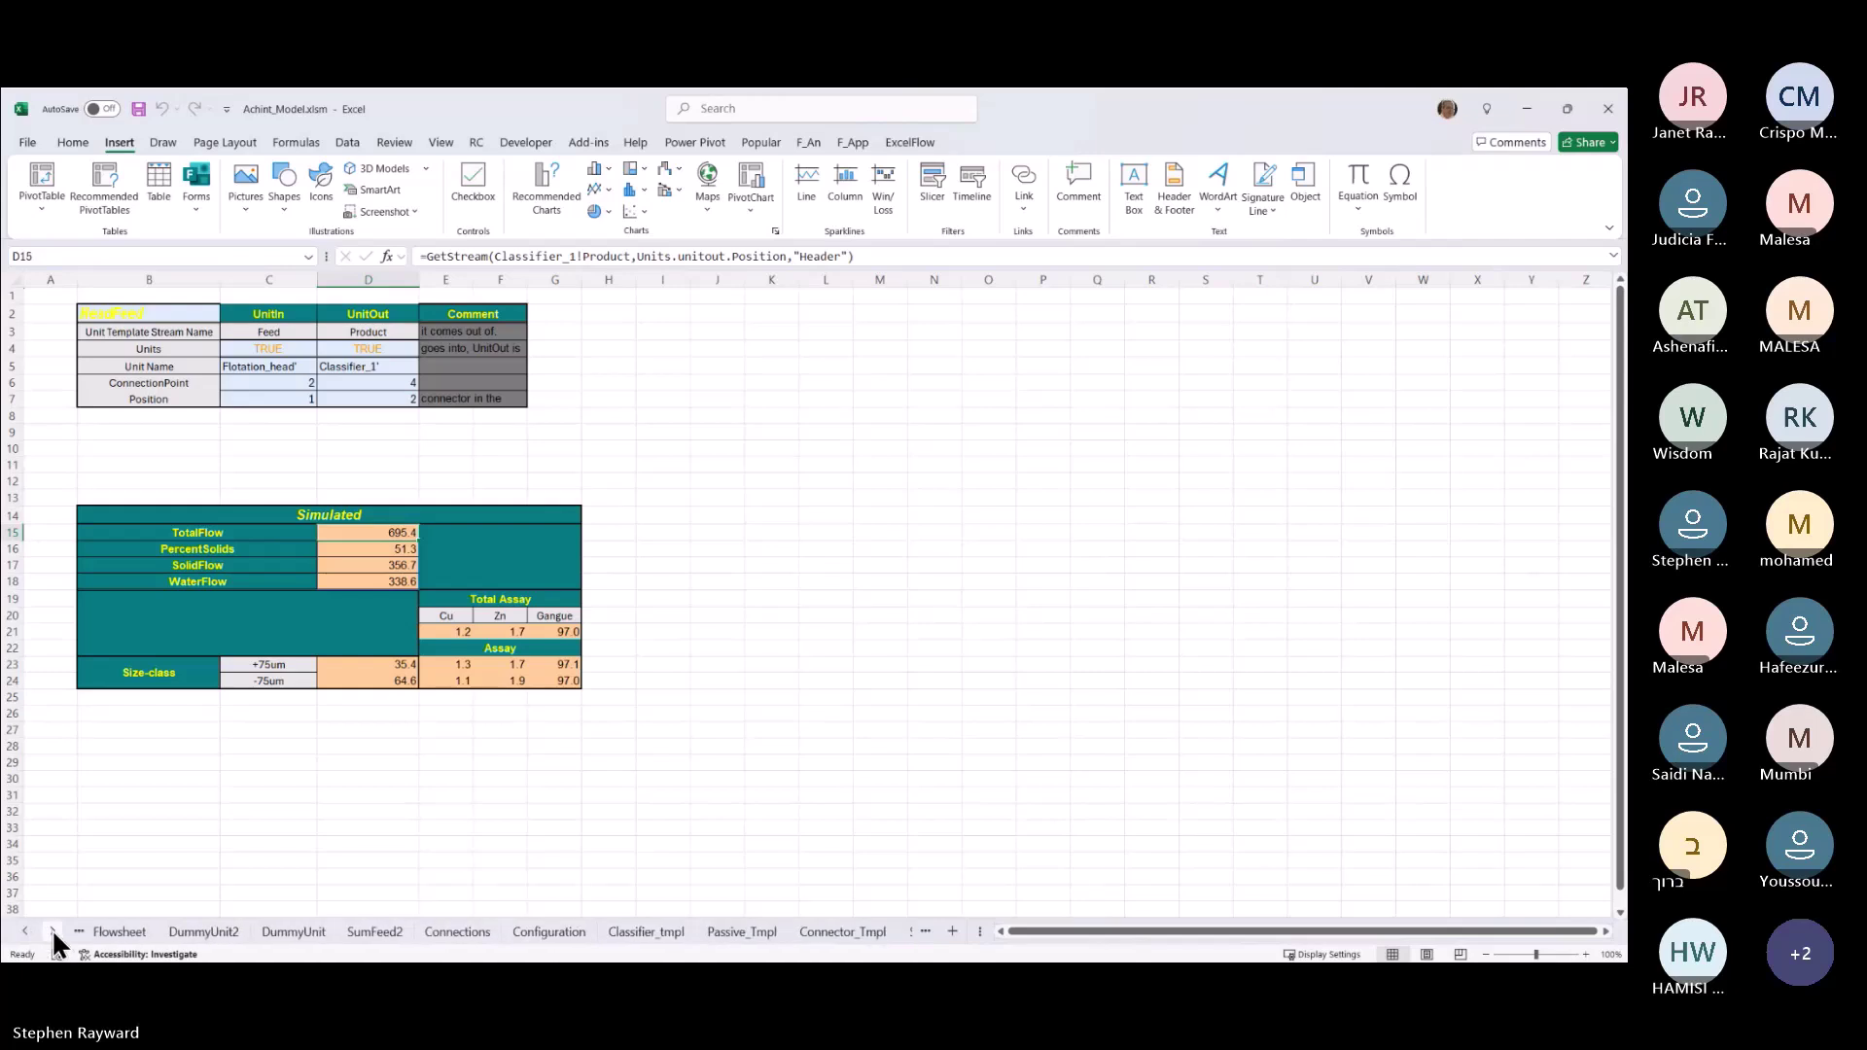
click(52, 930)
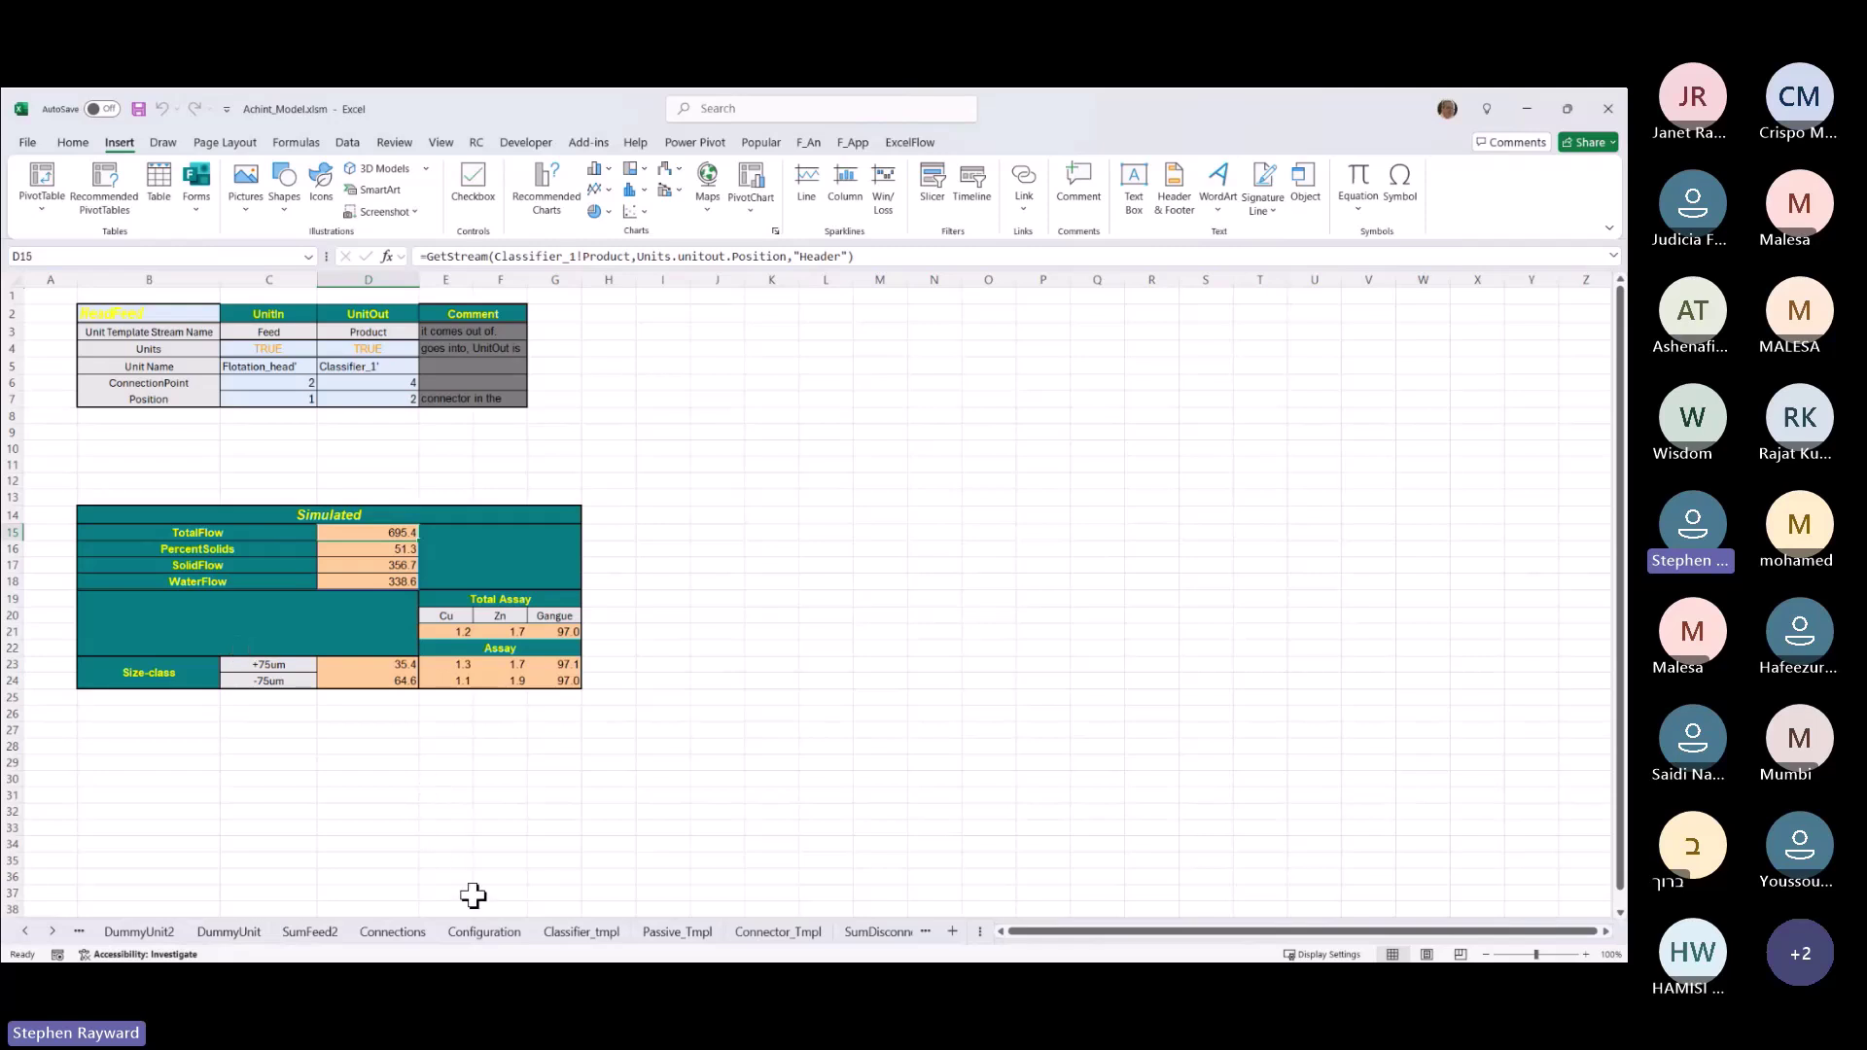
click(581, 931)
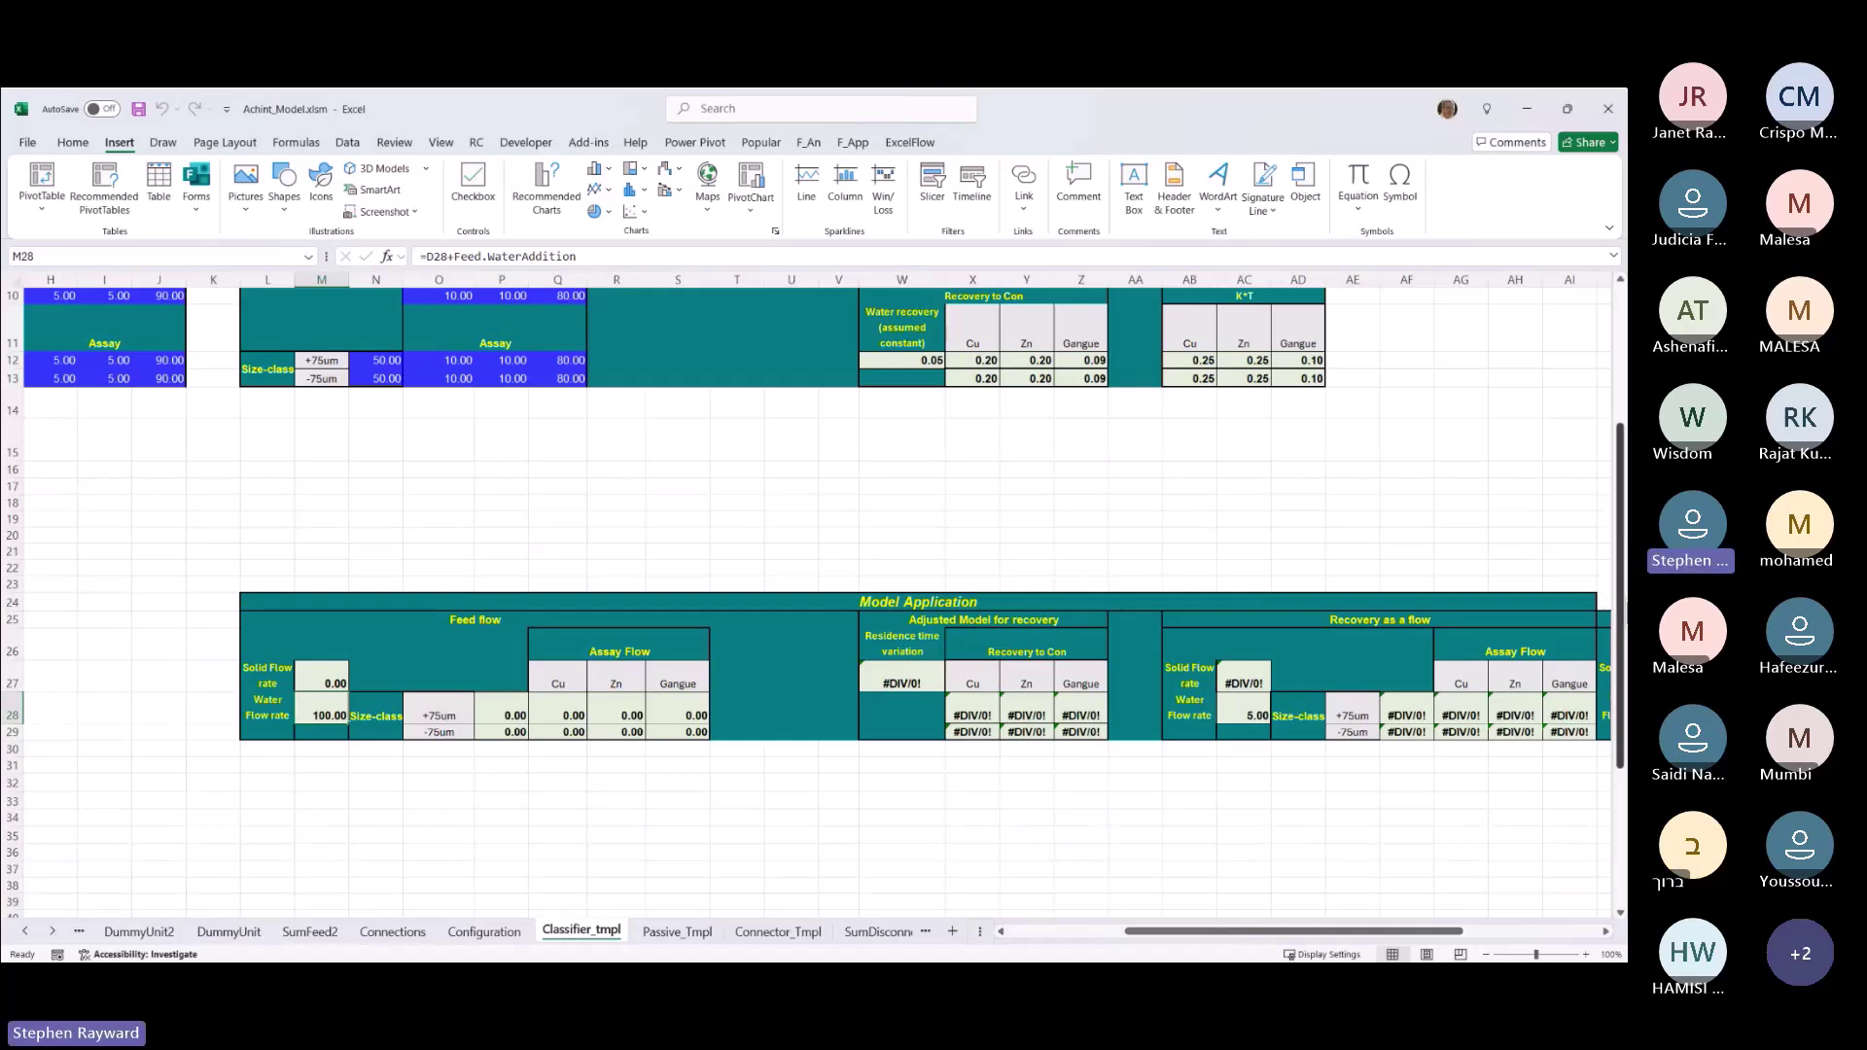
- Examine the classifier template's benchmark, Feed, Con and Tail blocks, and select the Feed row's Worksheet cell under ConnectionsIn
scroll(1249, 716, up, 3)
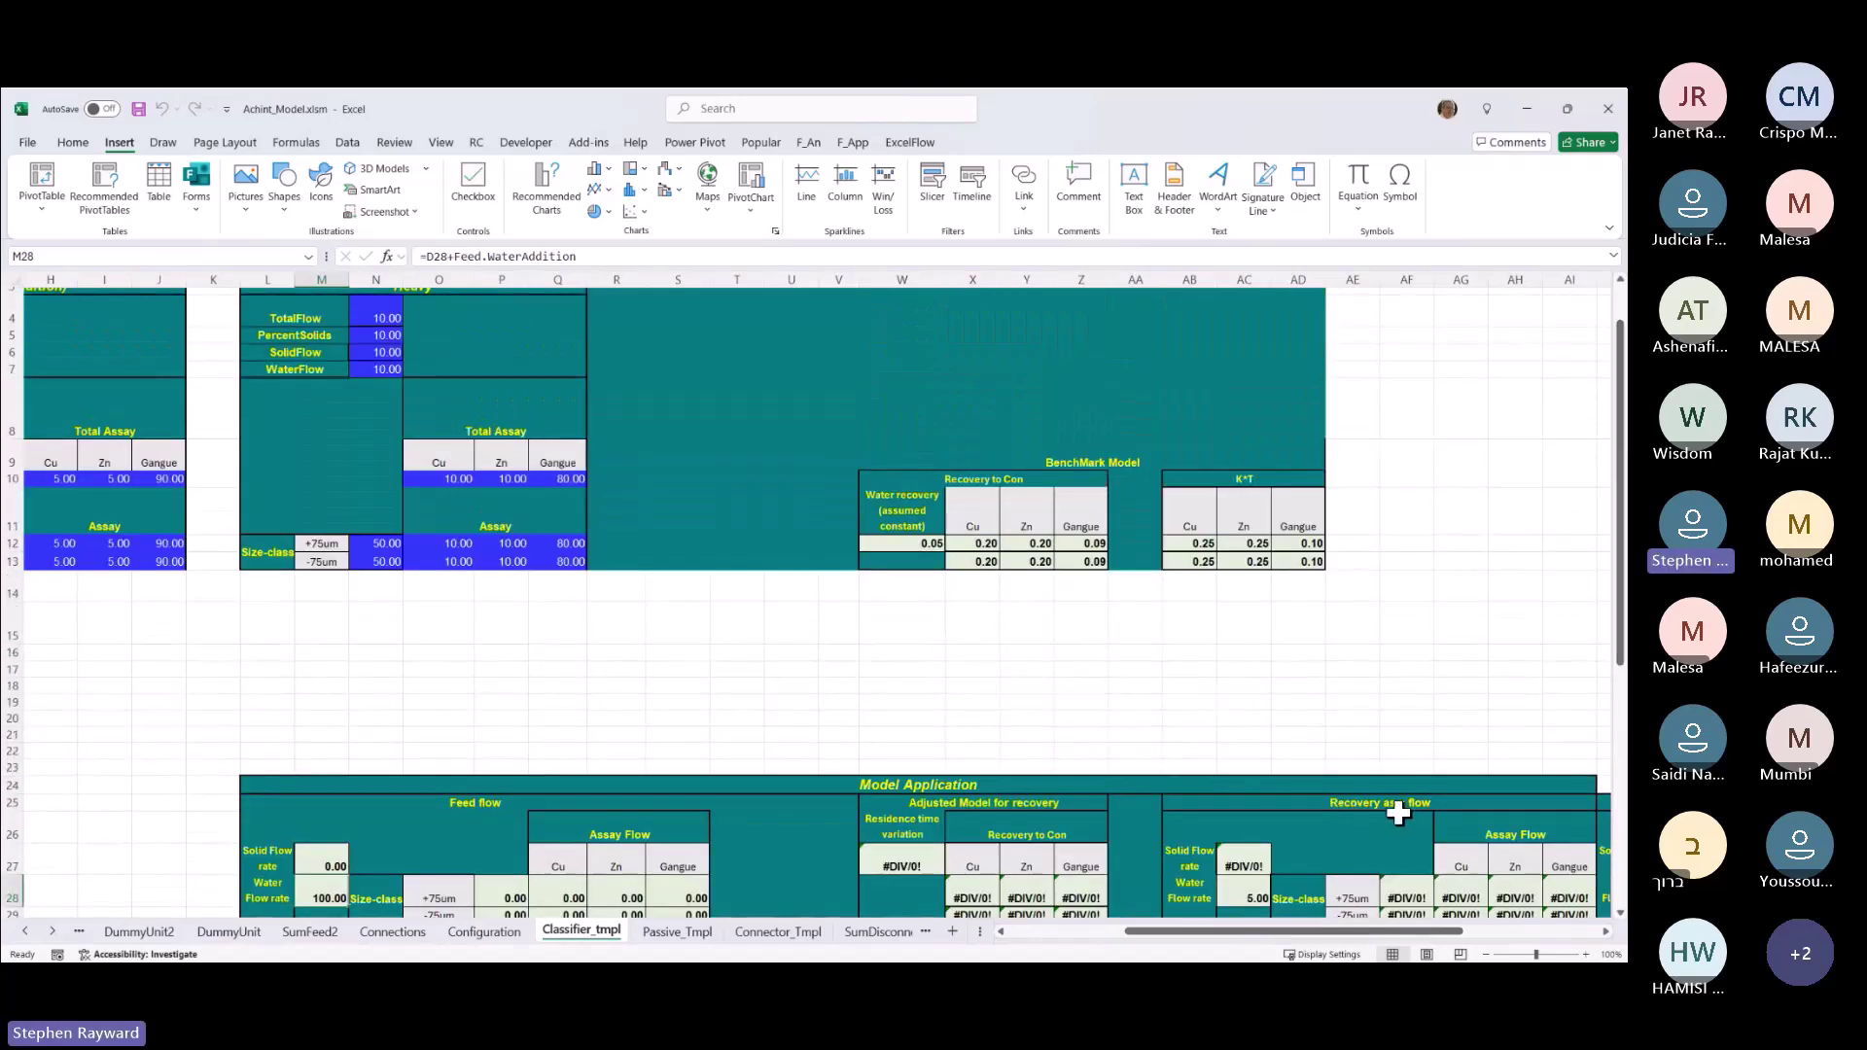
scroll(1570, 505, up, 1)
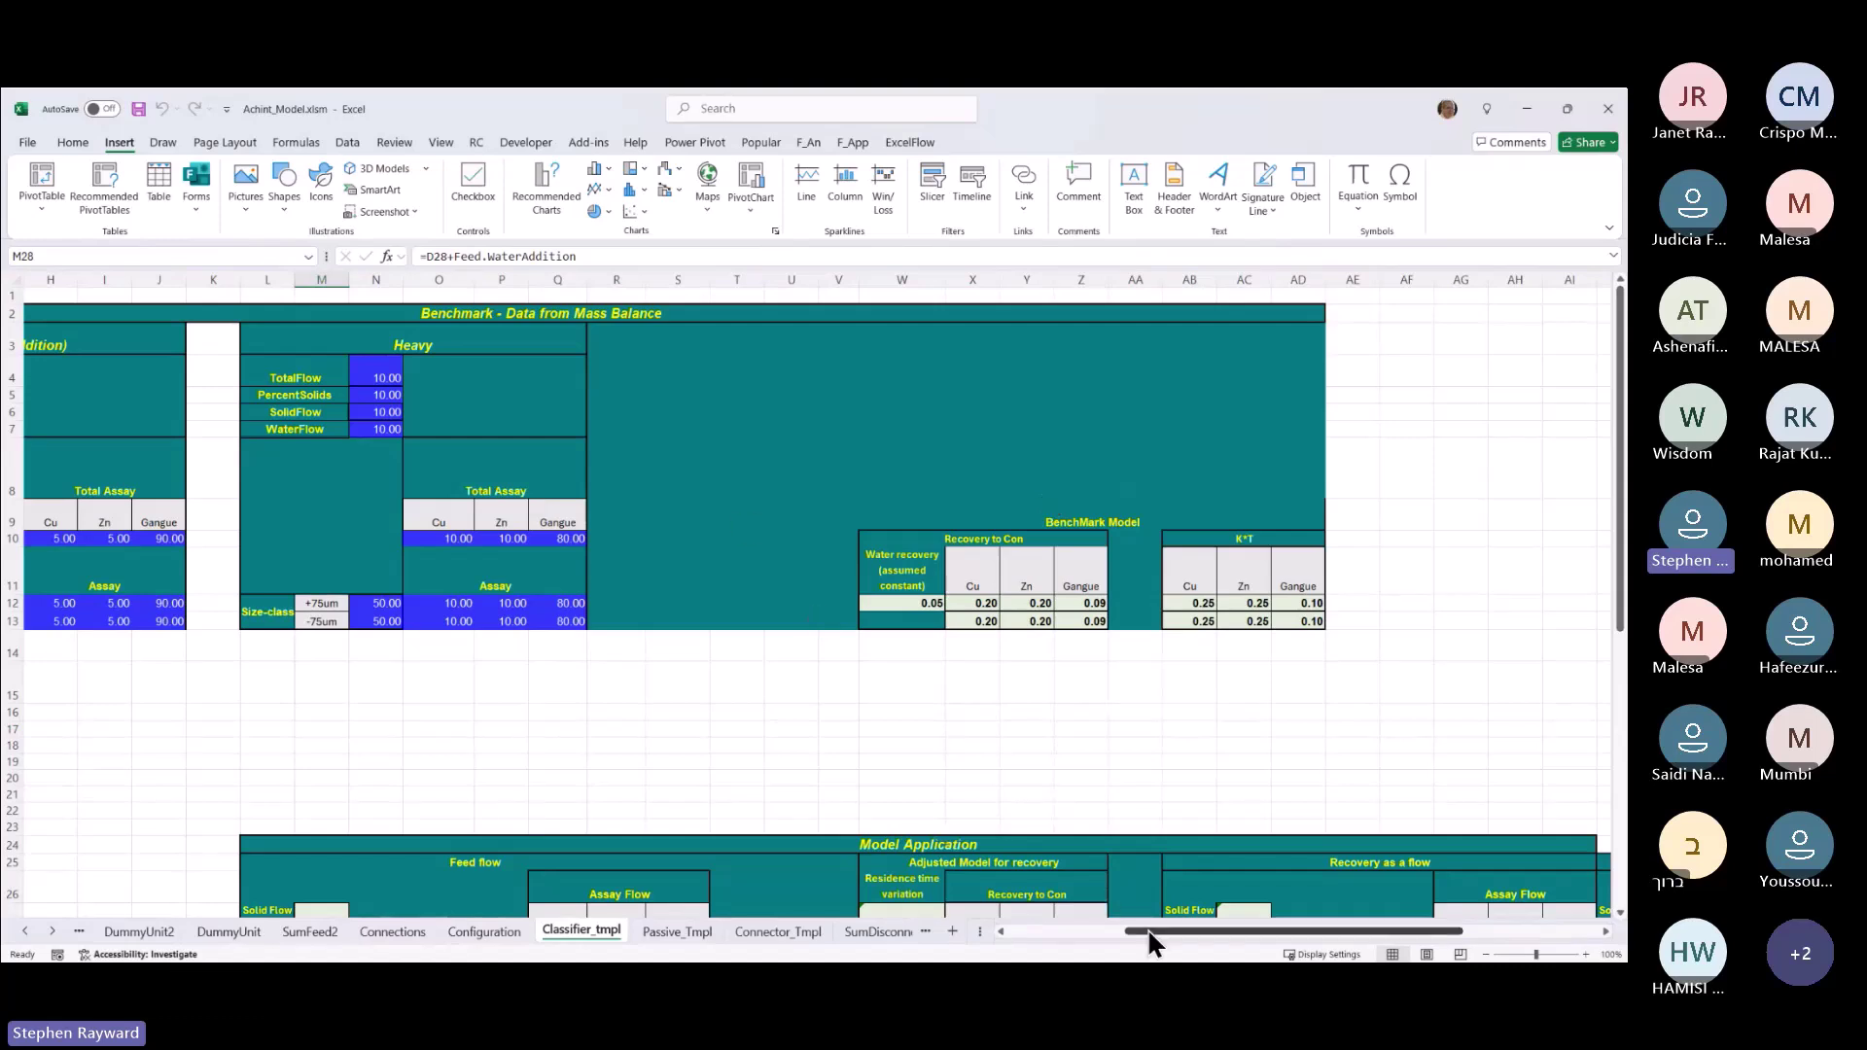
drag(1154, 931, 1047, 931)
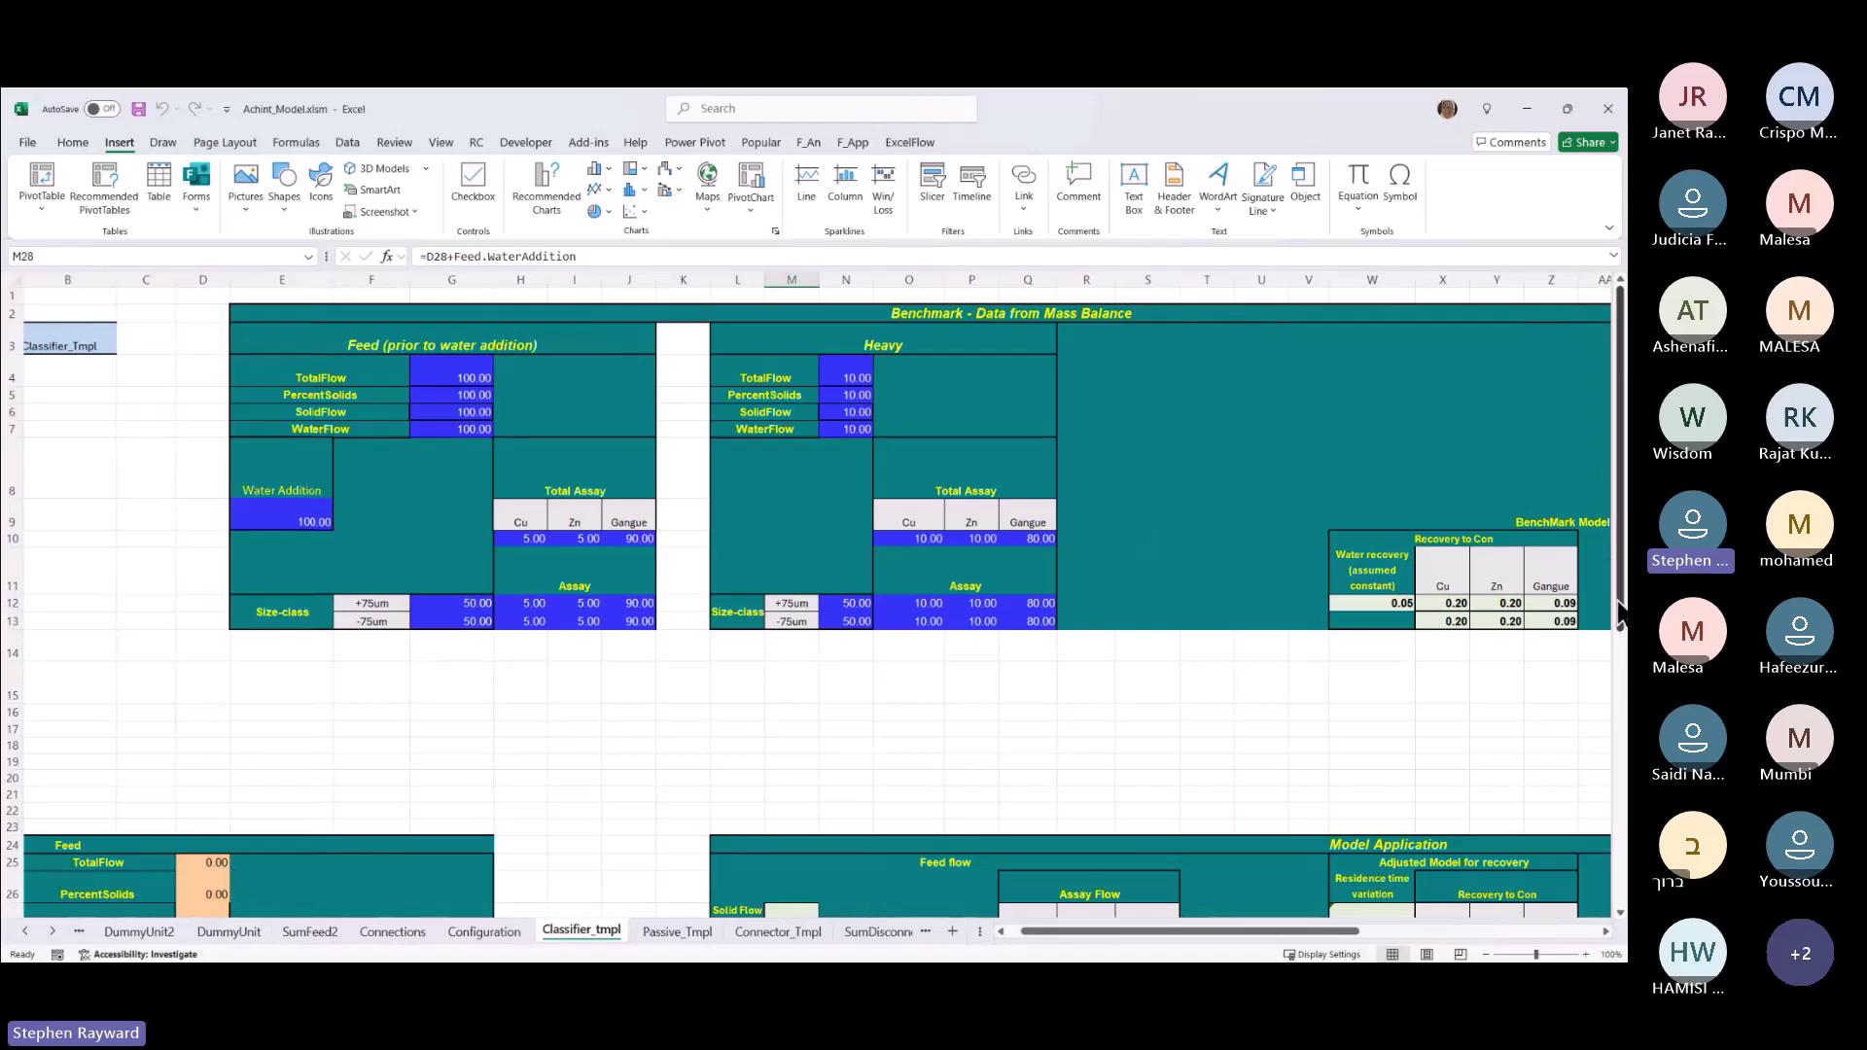
drag(1620, 595, 1620, 846)
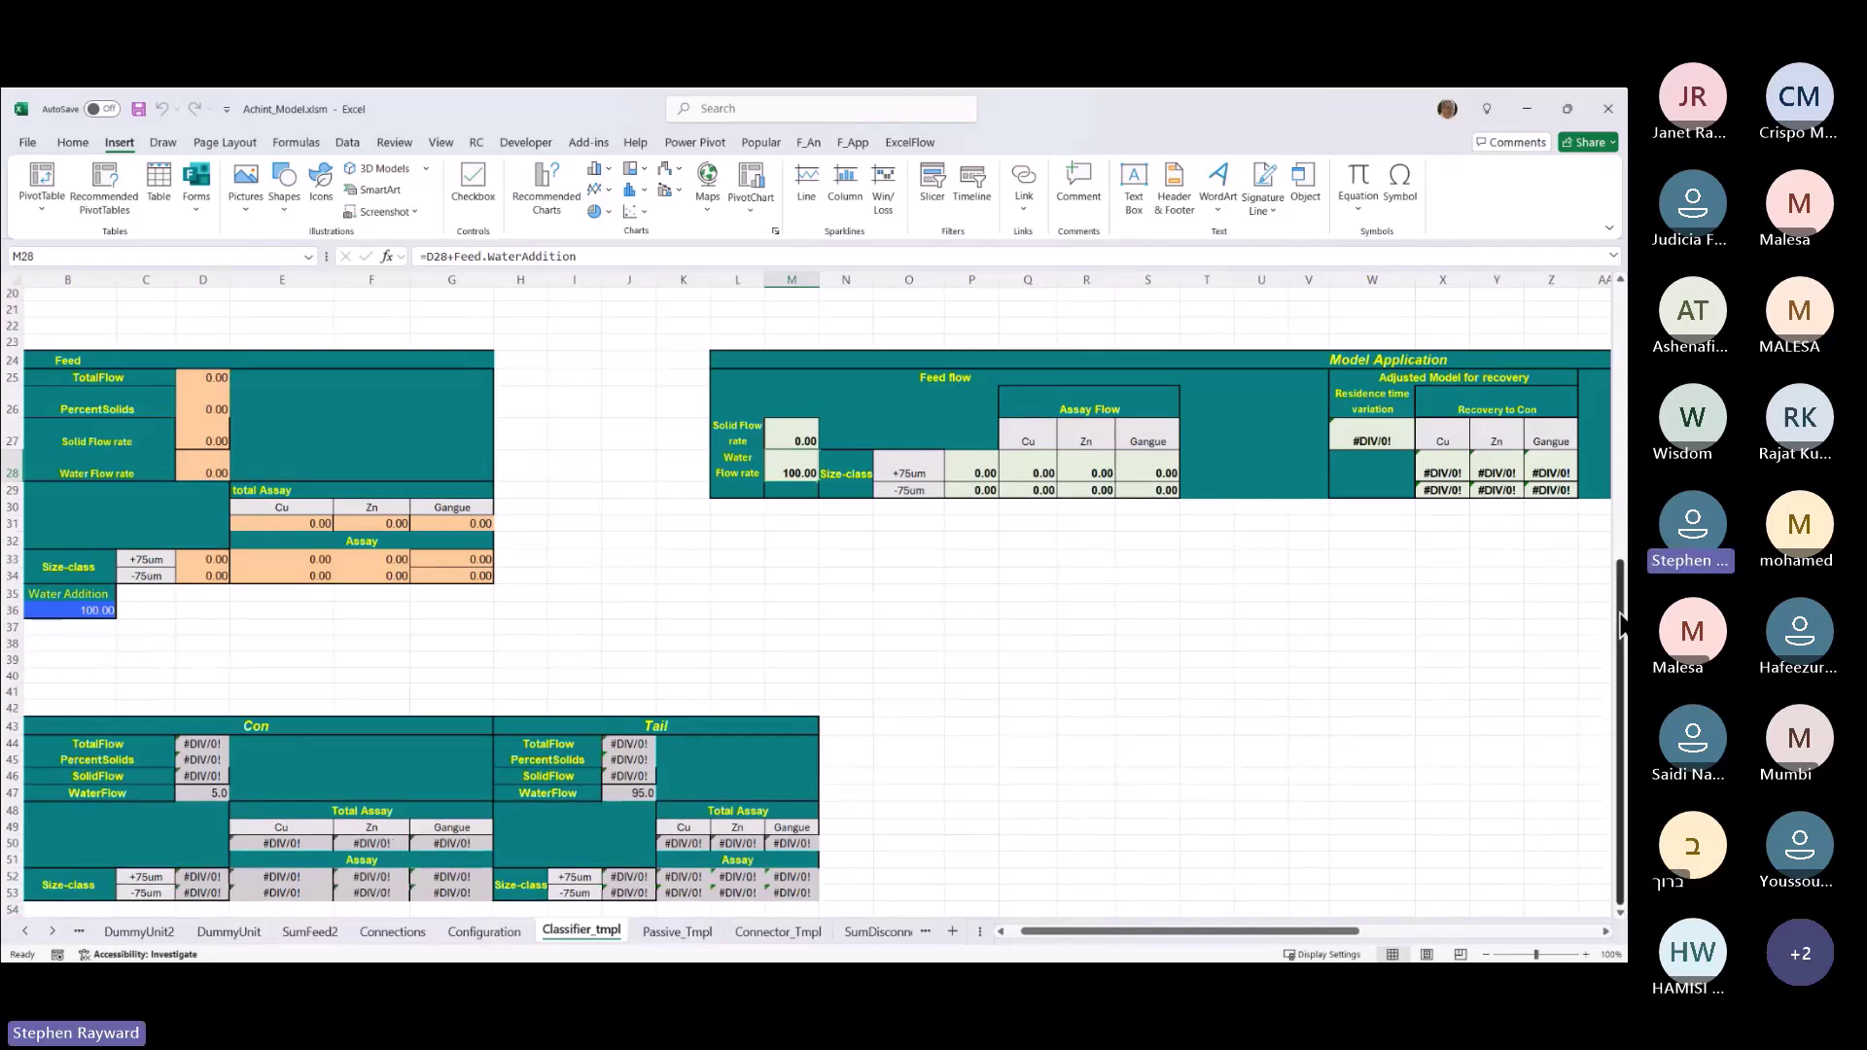
drag(1620, 622, 1619, 347)
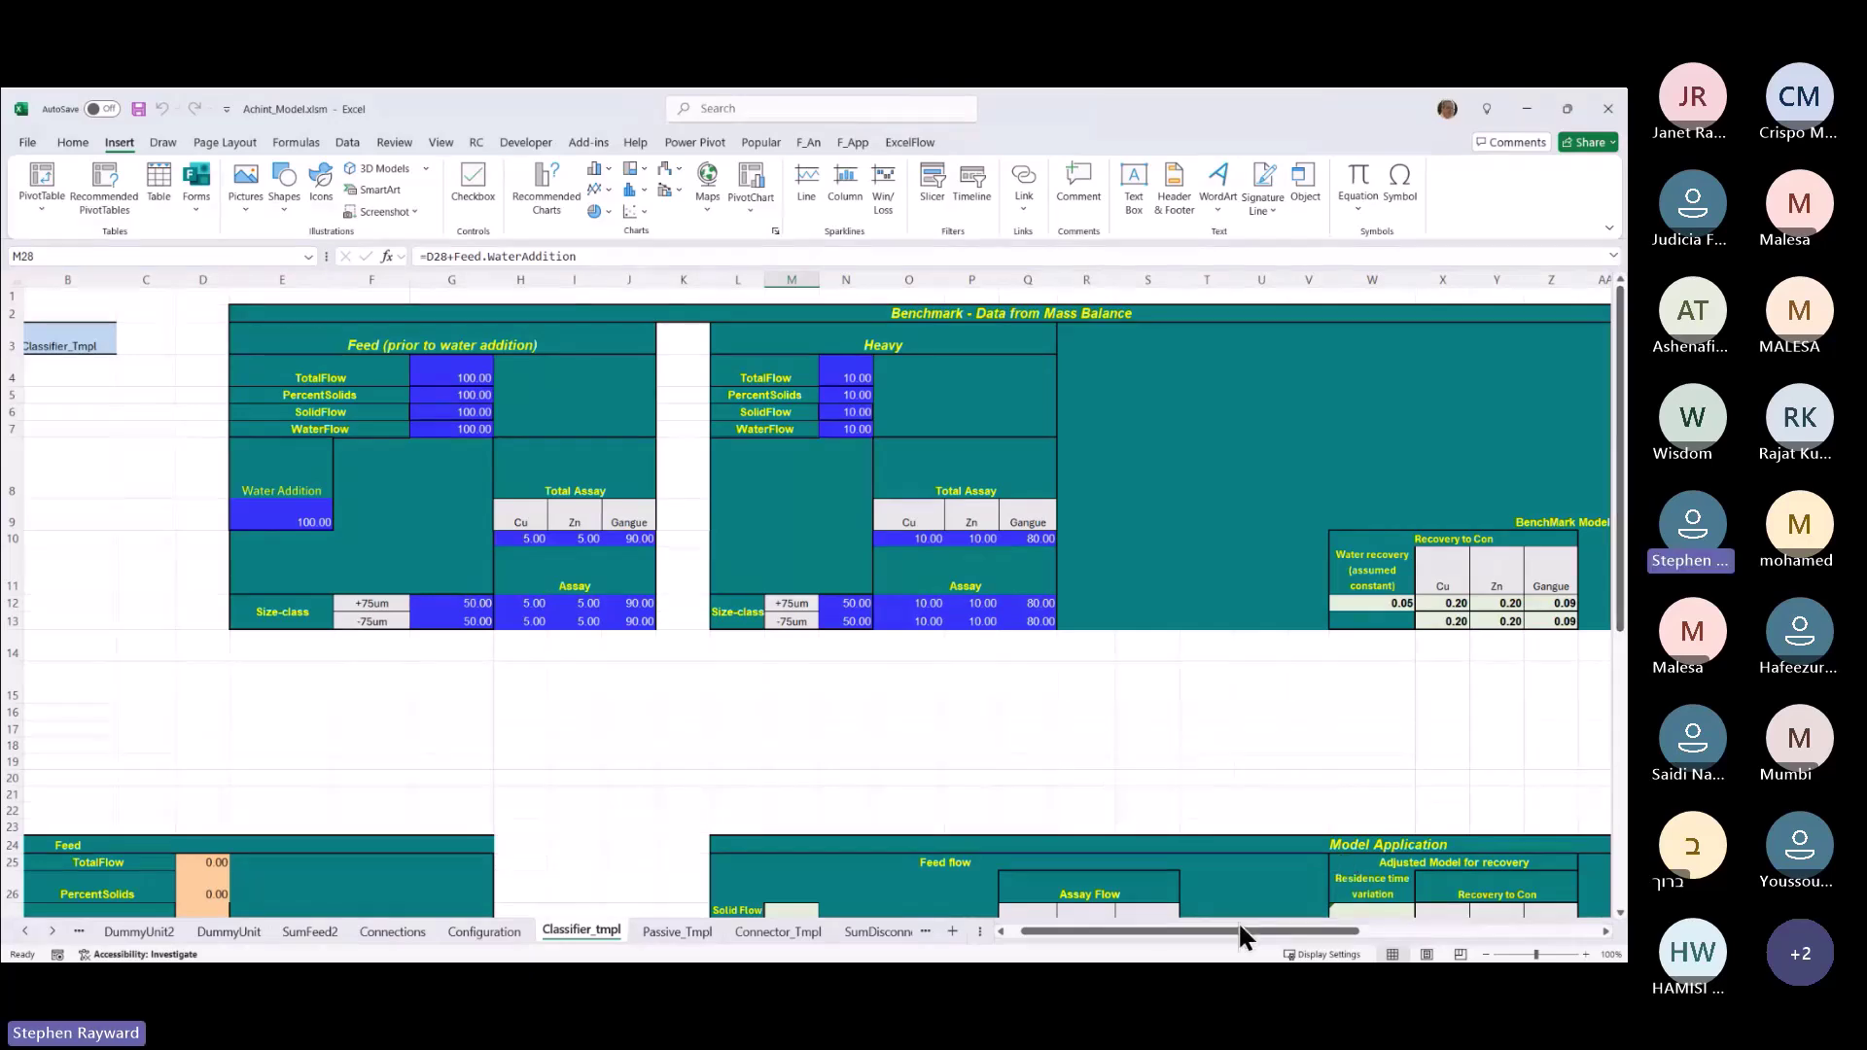
drag(1343, 927, 1493, 930)
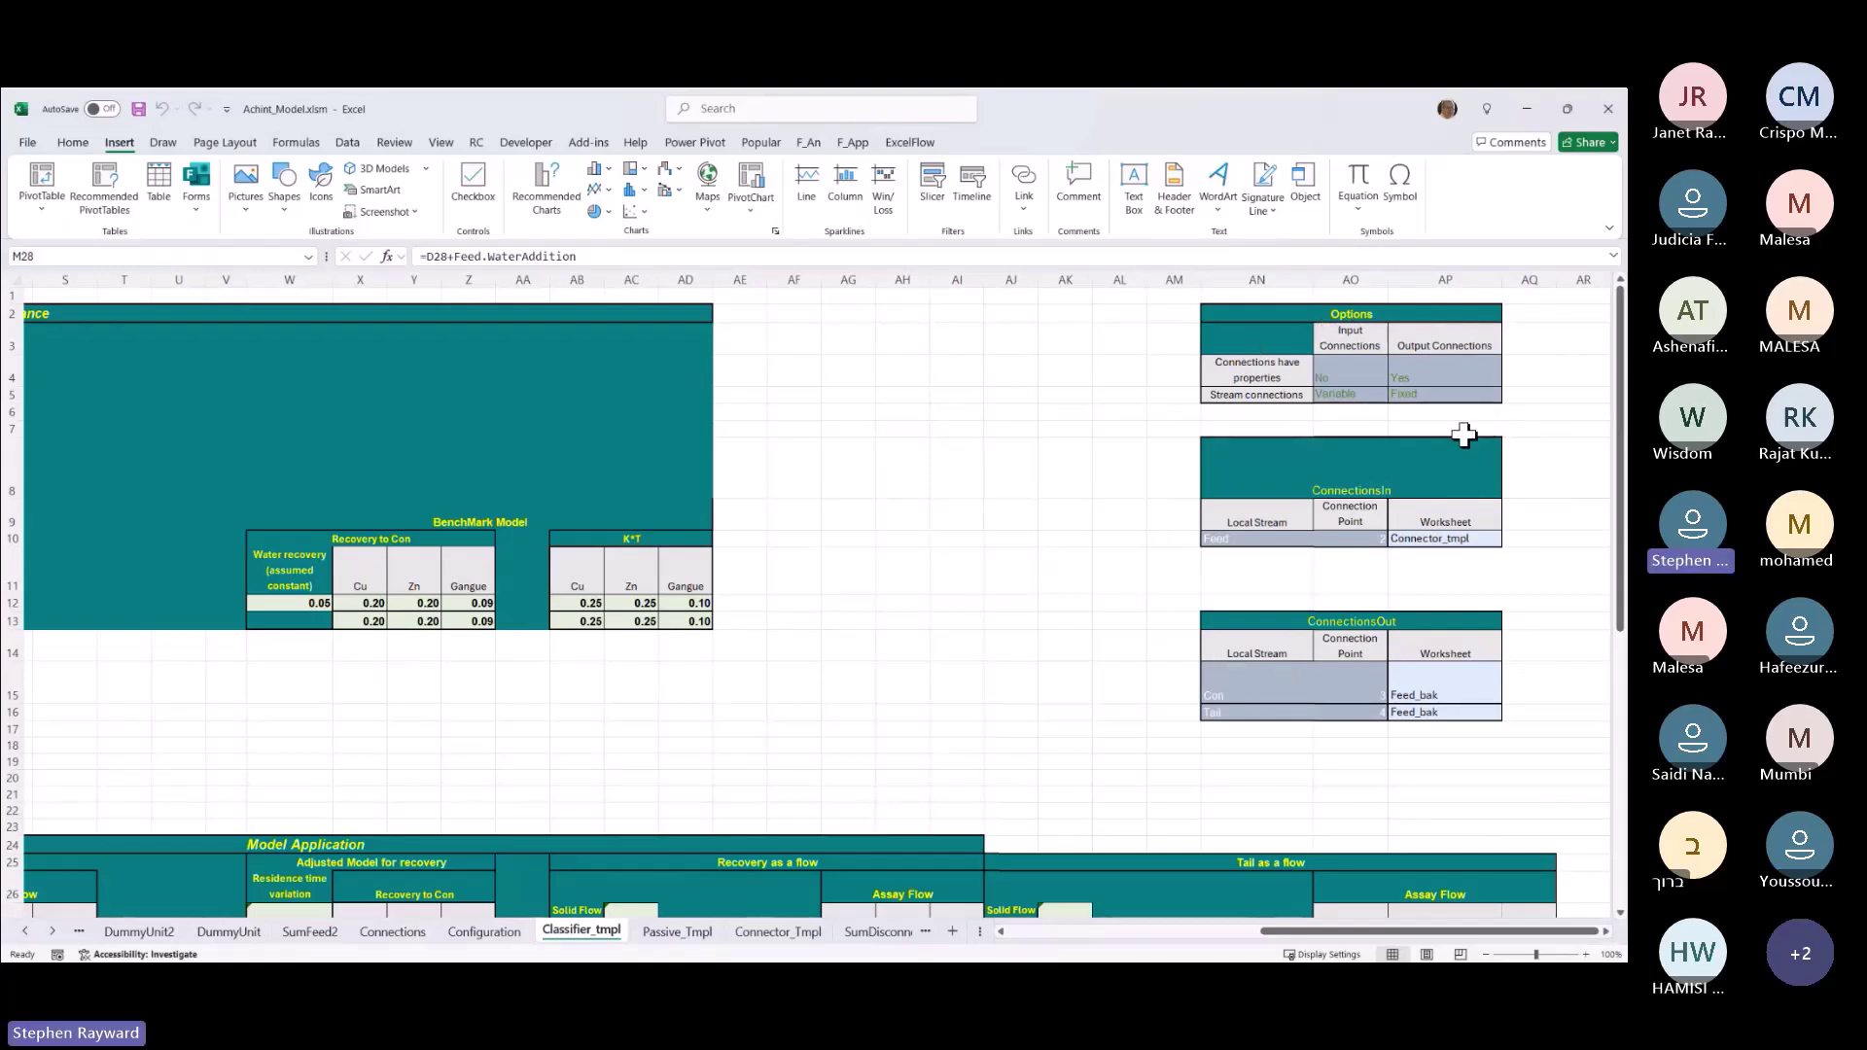
click(1427, 535)
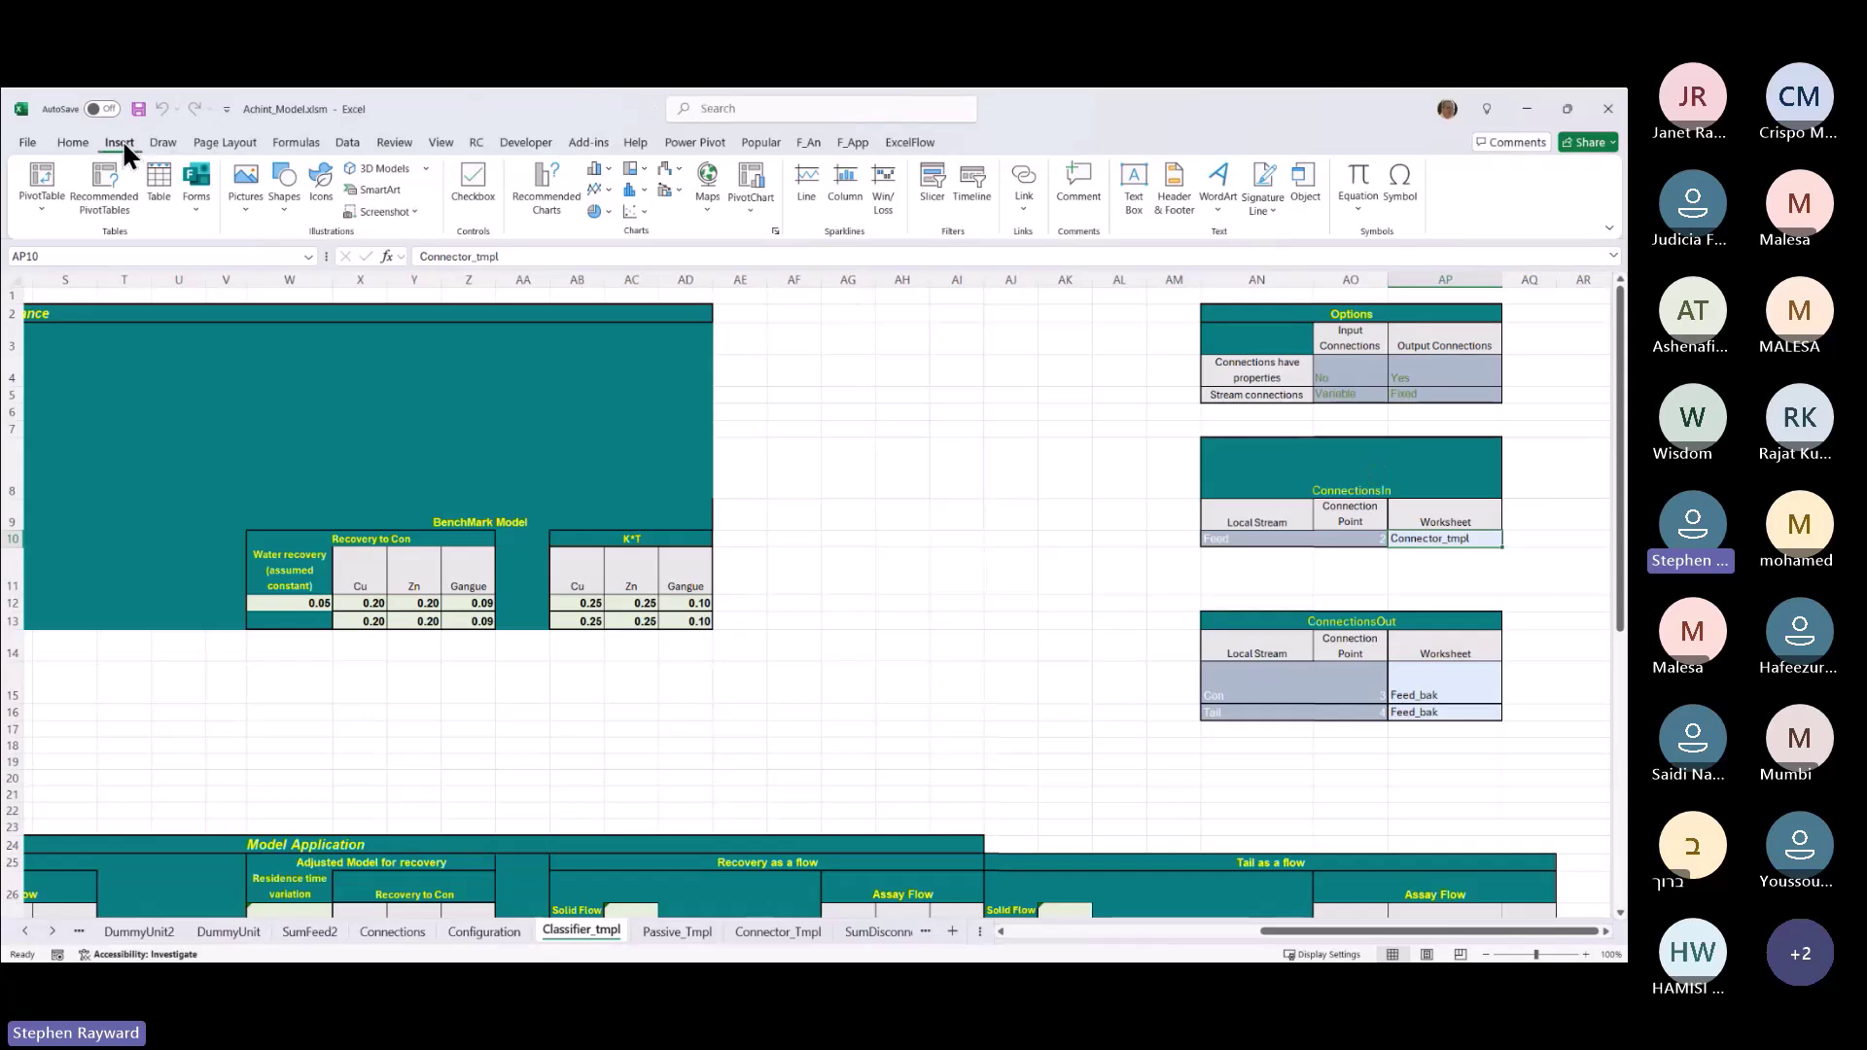
click(76, 141)
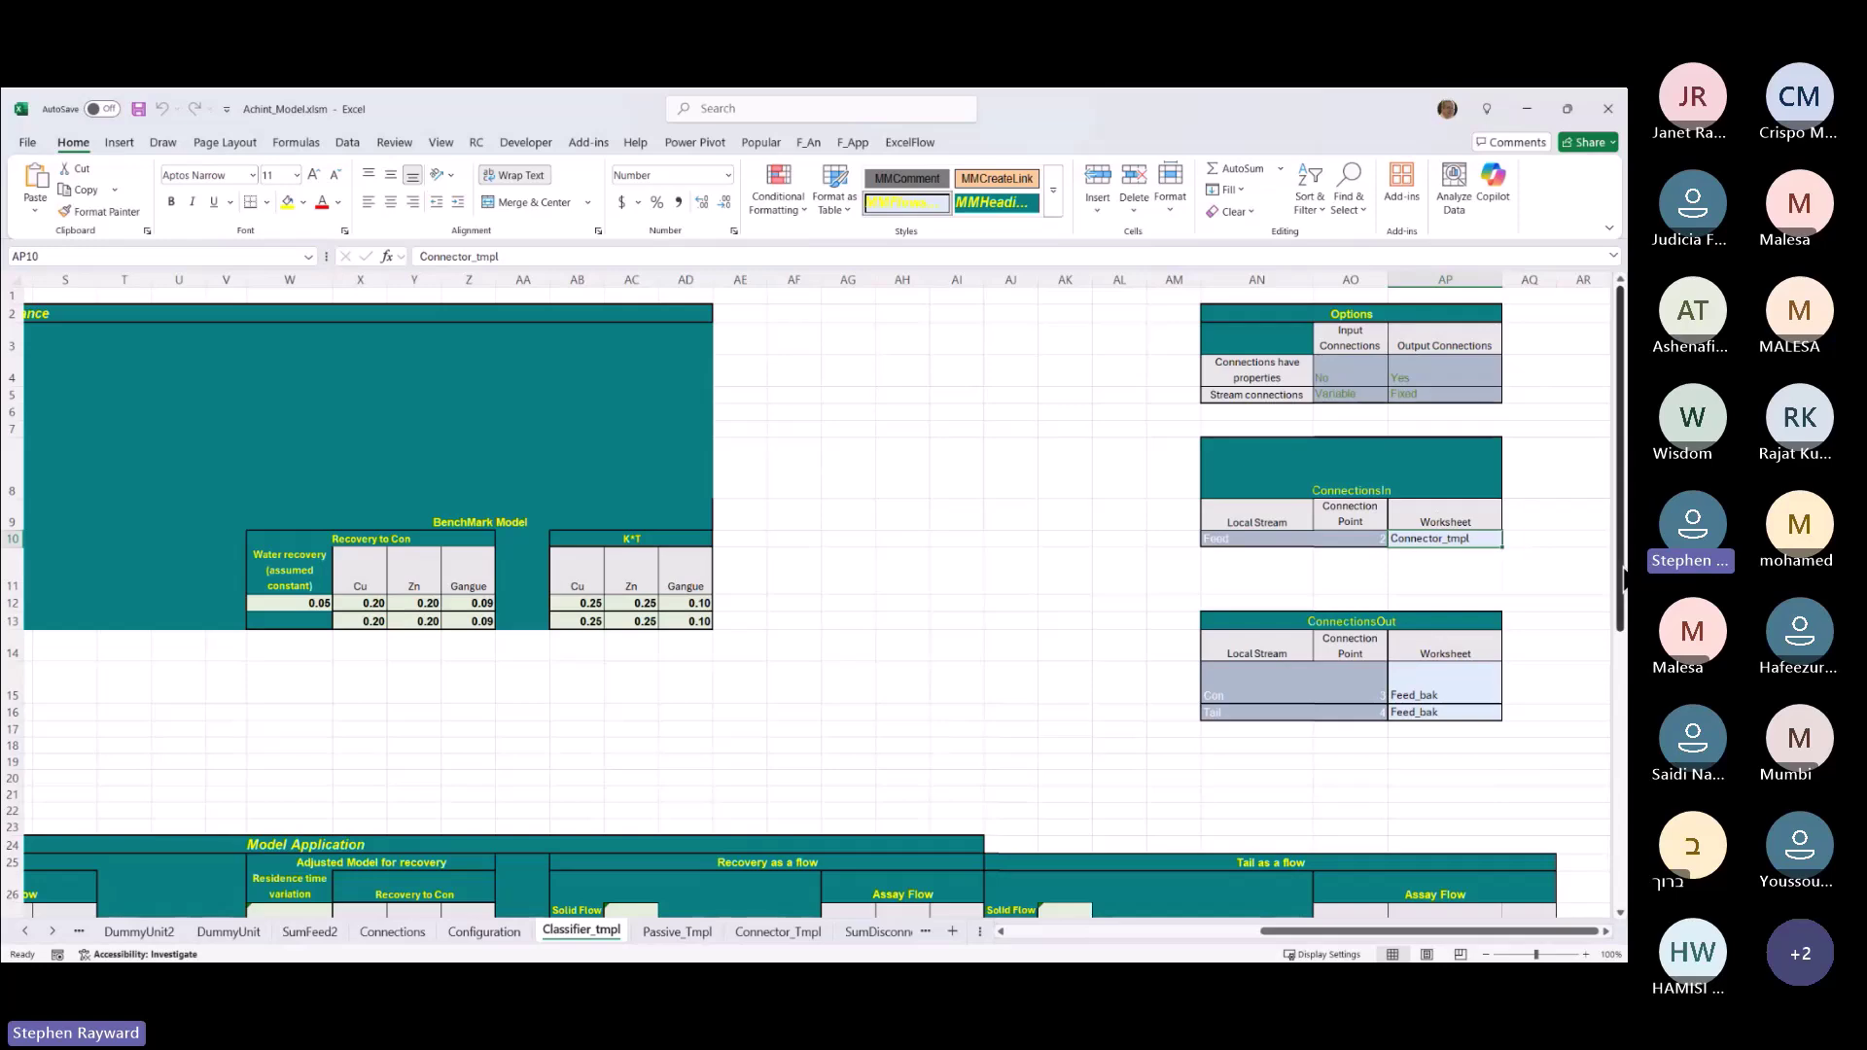
- Inspect the TotalFlow formula in the Feed block of the classifier template
drag(1624, 581, 1623, 853)
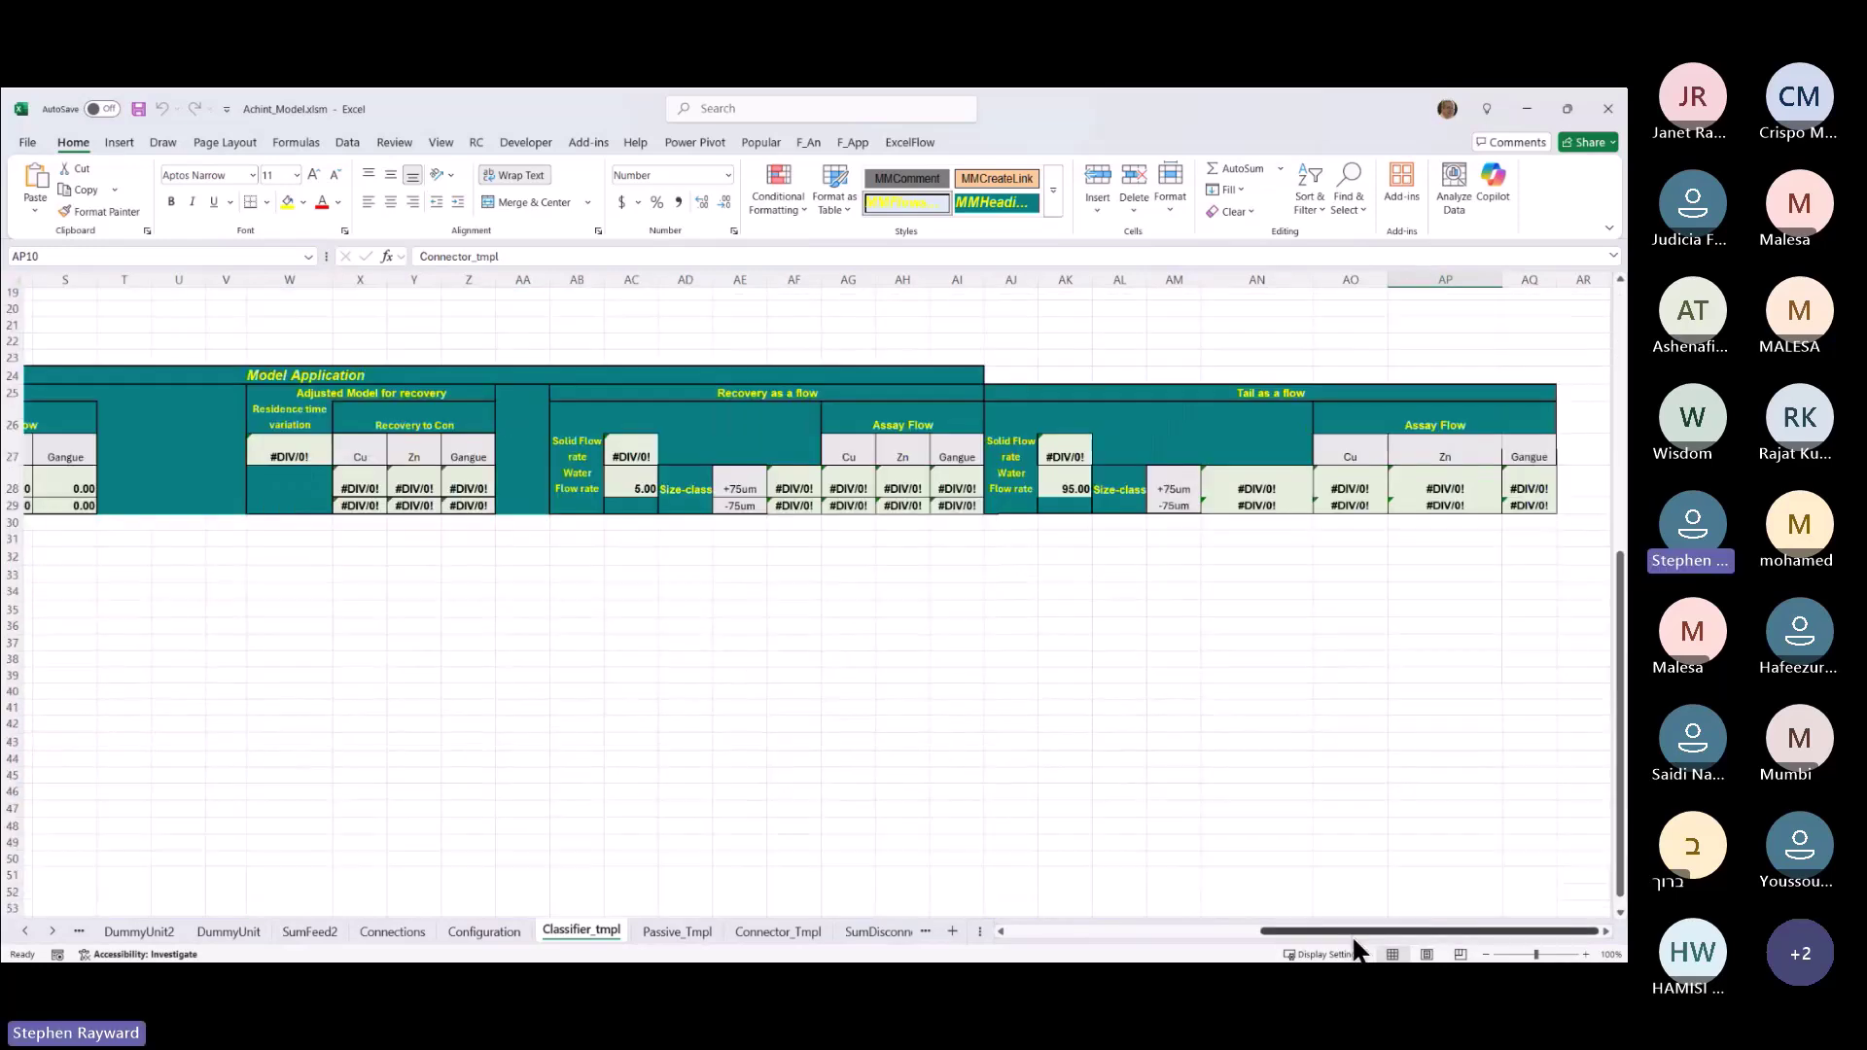
drag(1350, 935, 1043, 936)
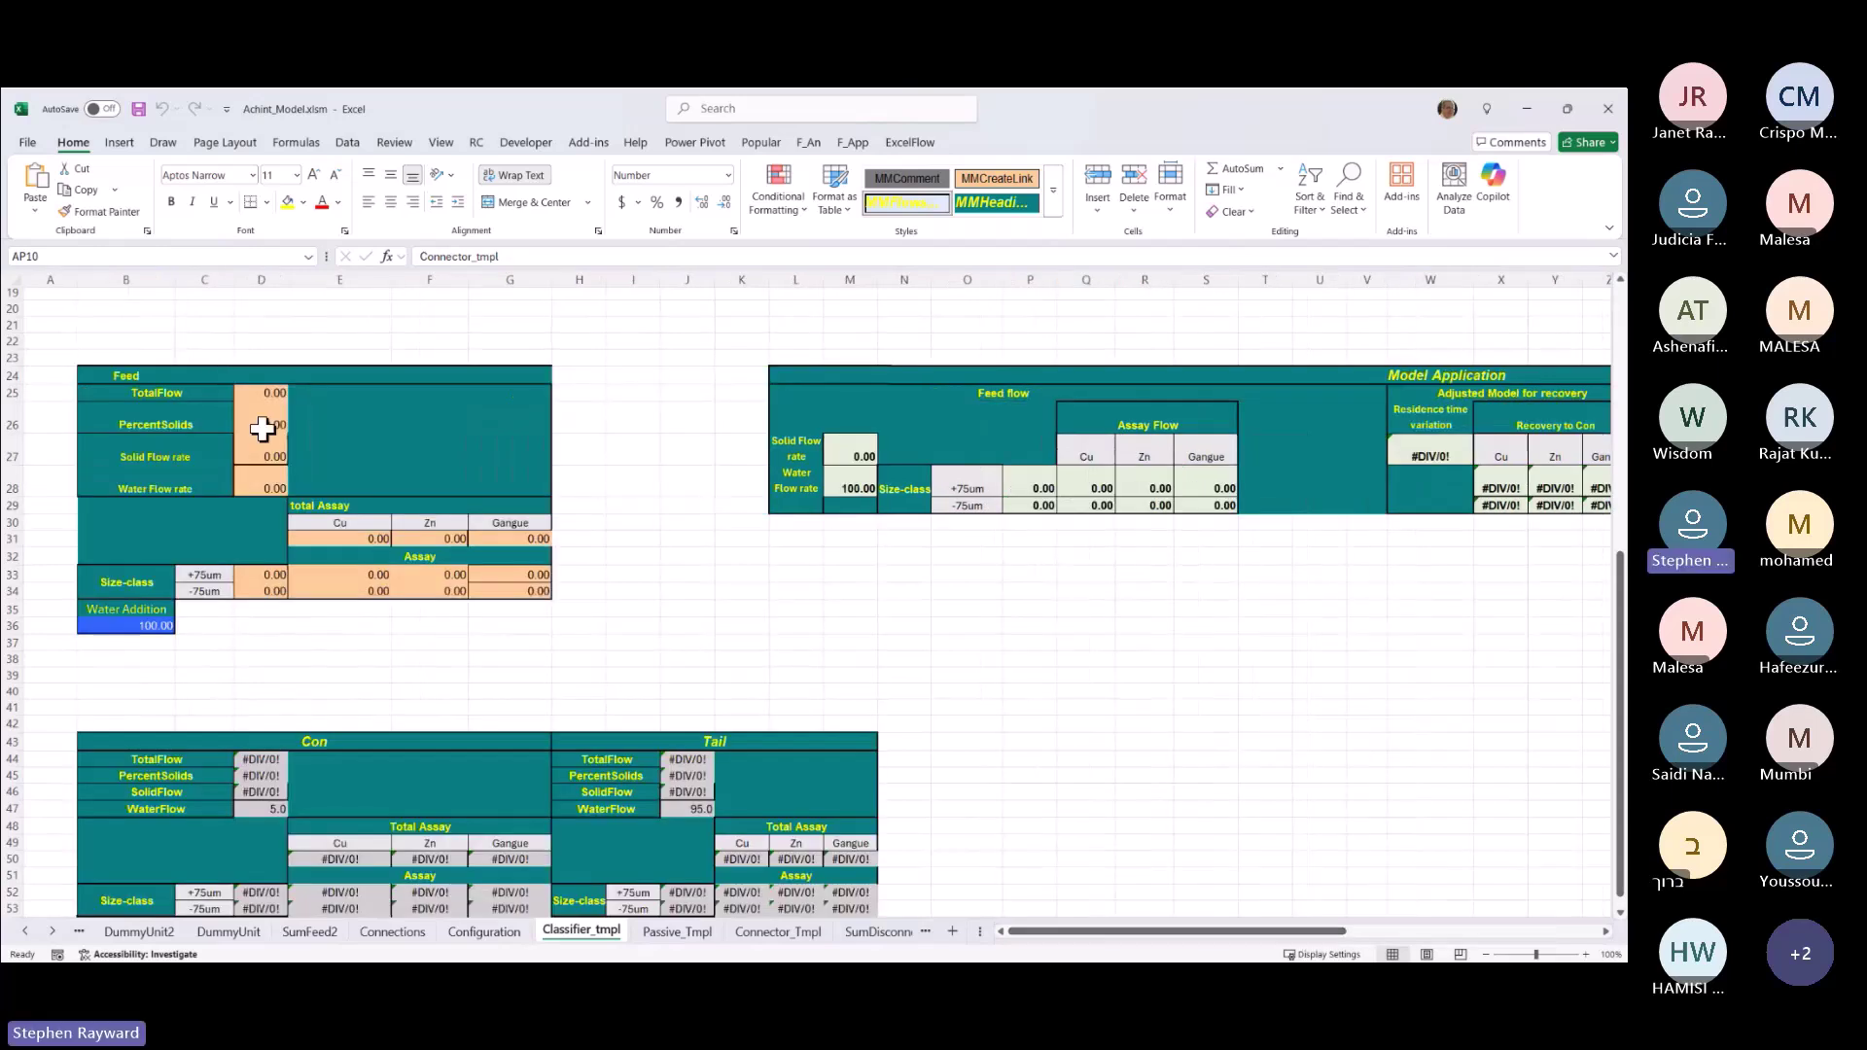
click(255, 393)
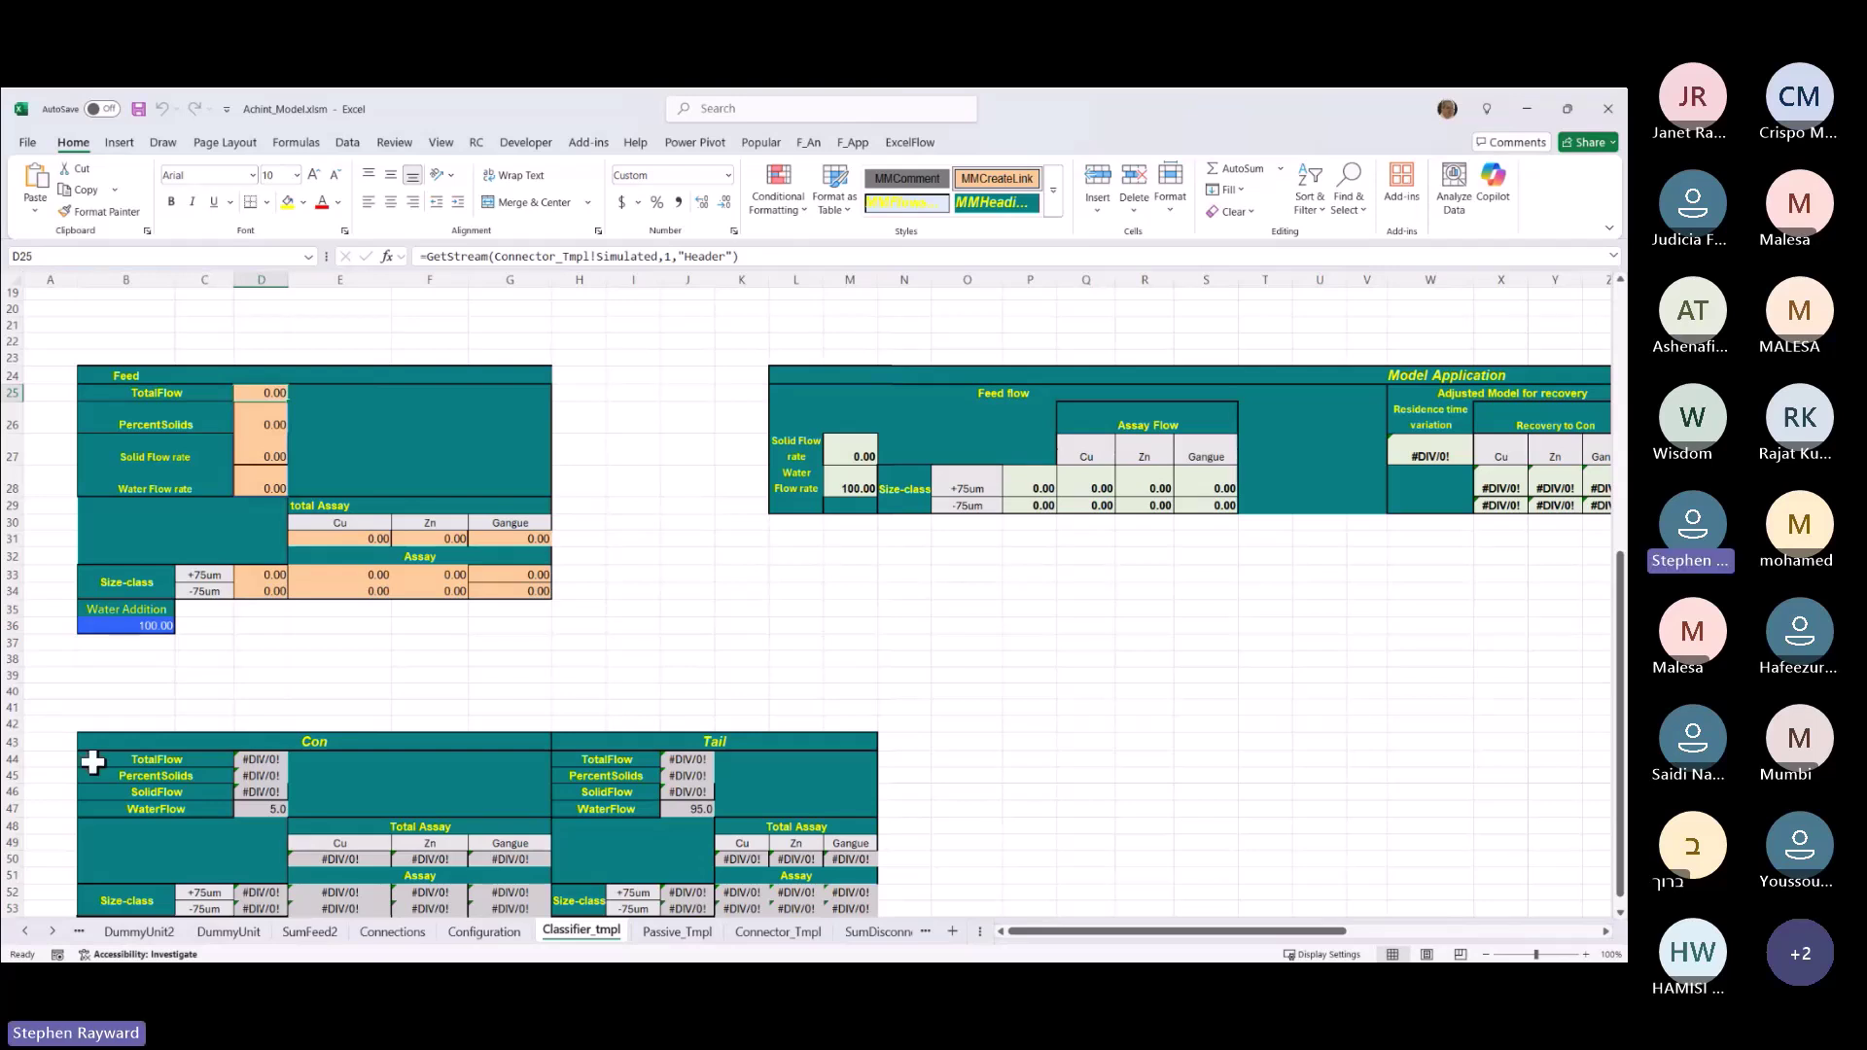
- Browse the workbook's worksheet names from the templates through to the cleaner and flotation stream sheets
click(53, 934)
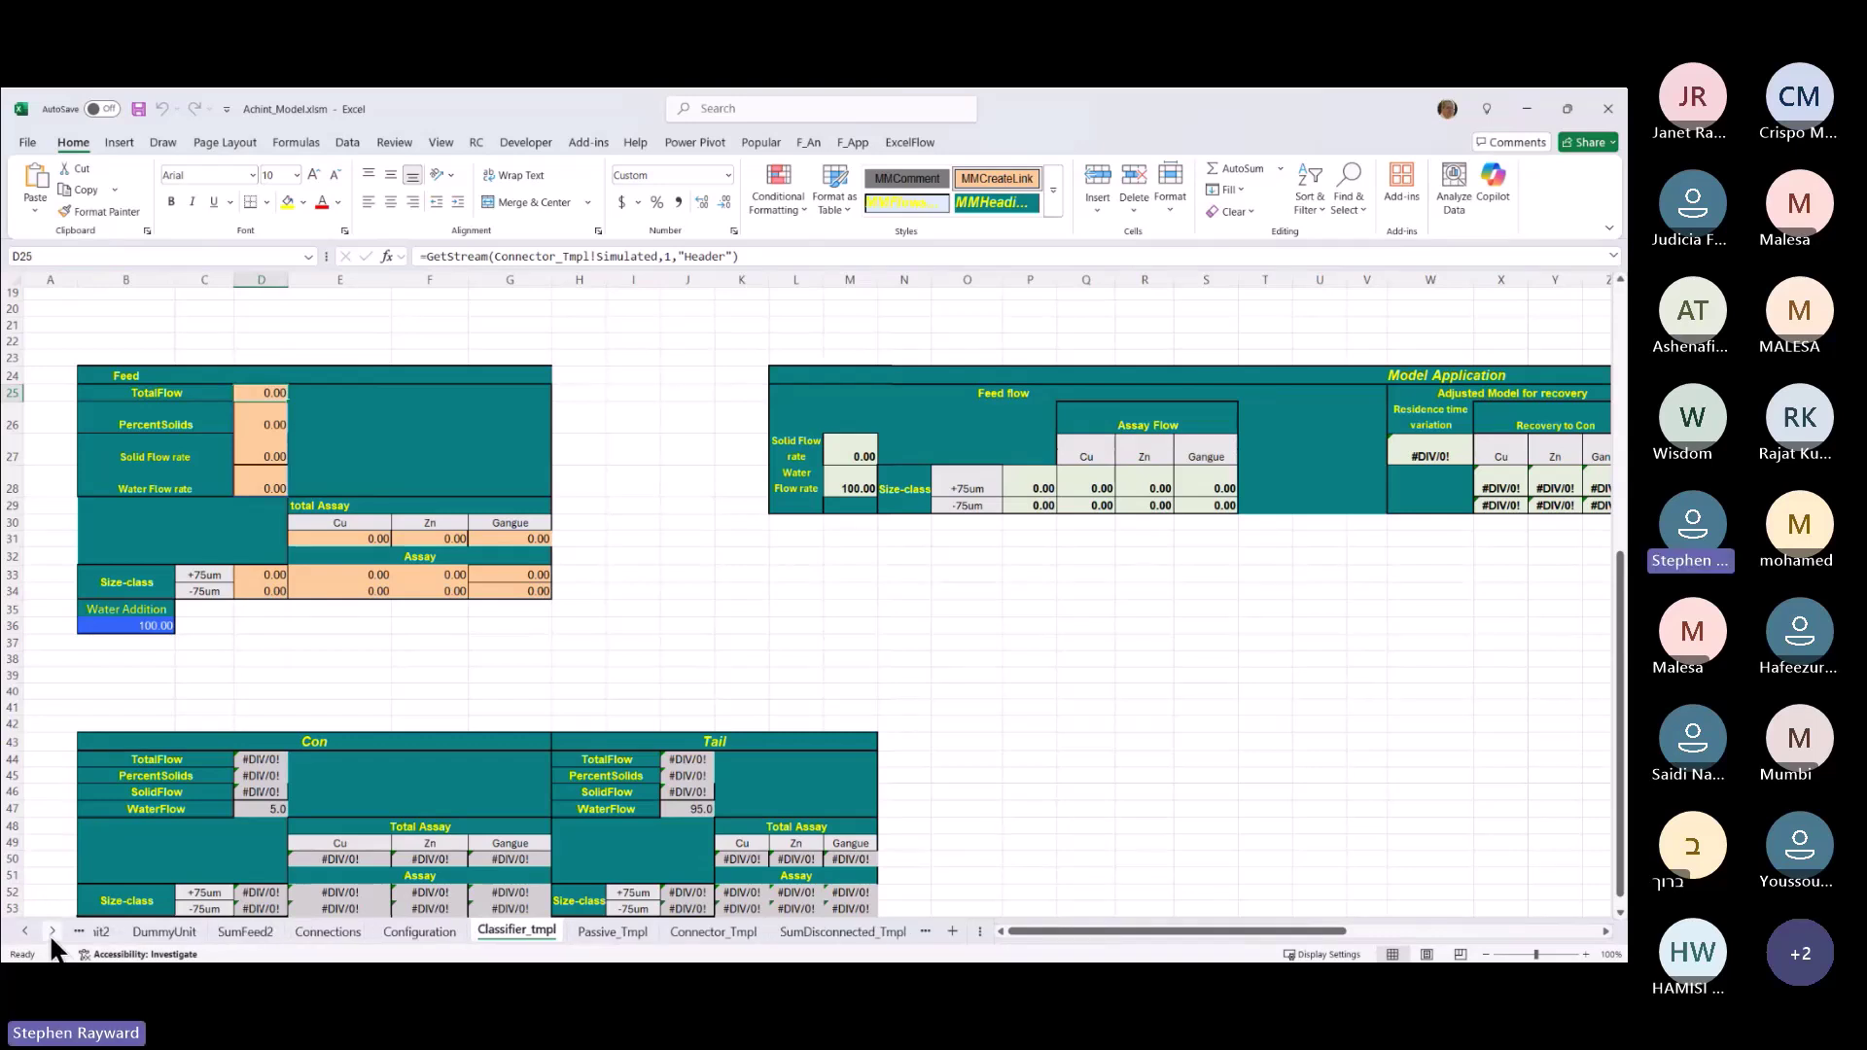
click(52, 933)
click(53, 934)
click(52, 933)
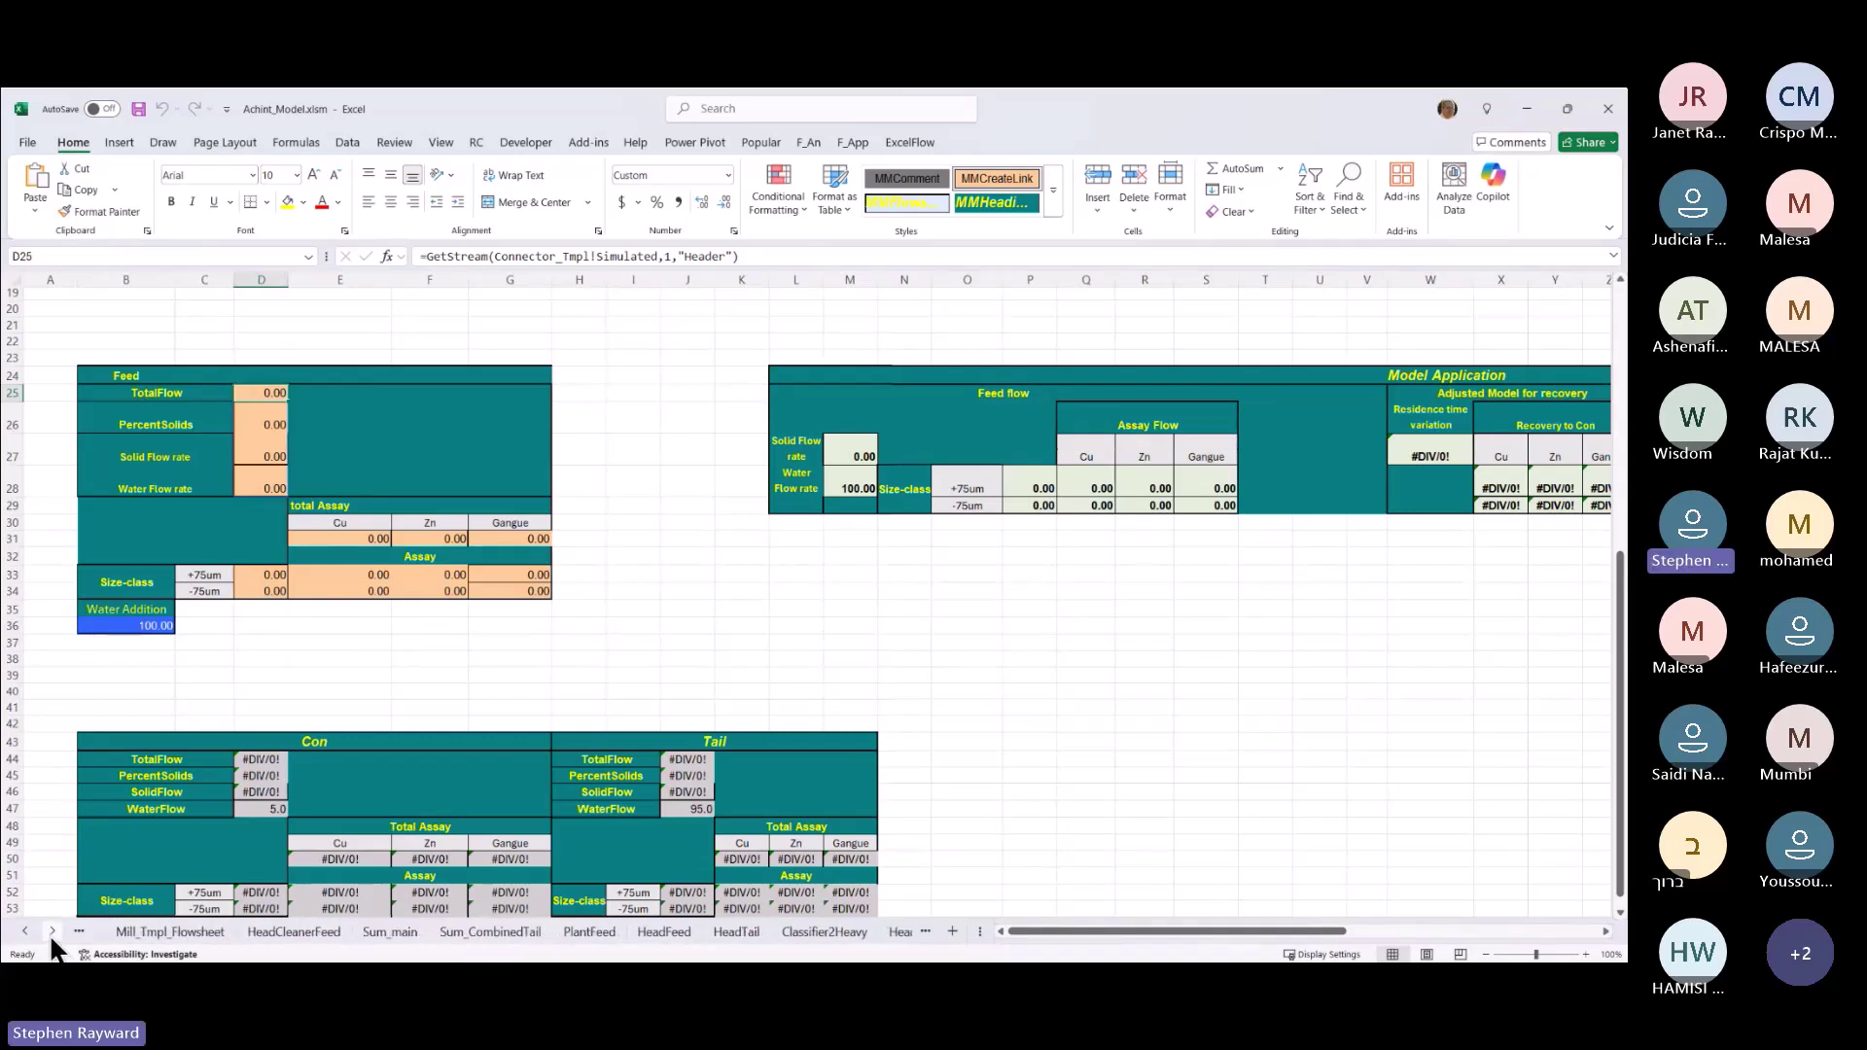
click(53, 933)
click(53, 933)
click(52, 933)
click(52, 933)
click(52, 933)
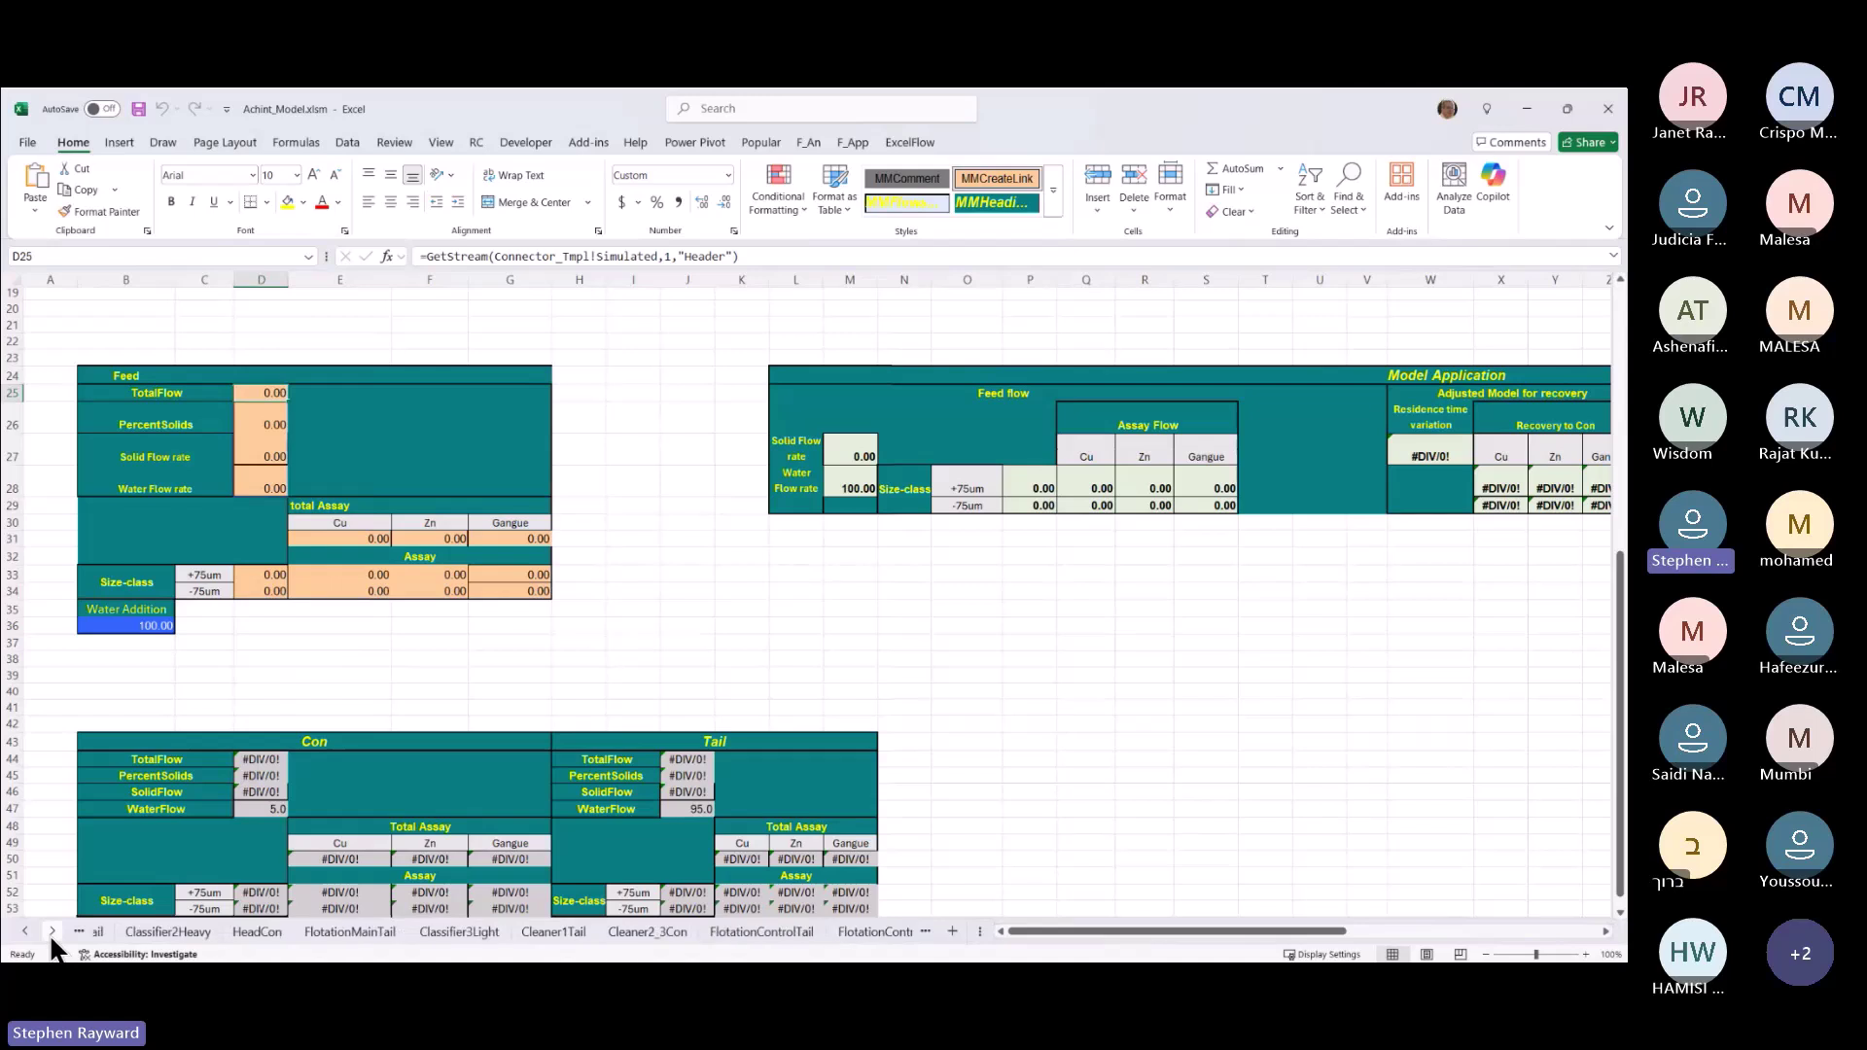
click(52, 934)
click(52, 934)
click(53, 933)
click(52, 933)
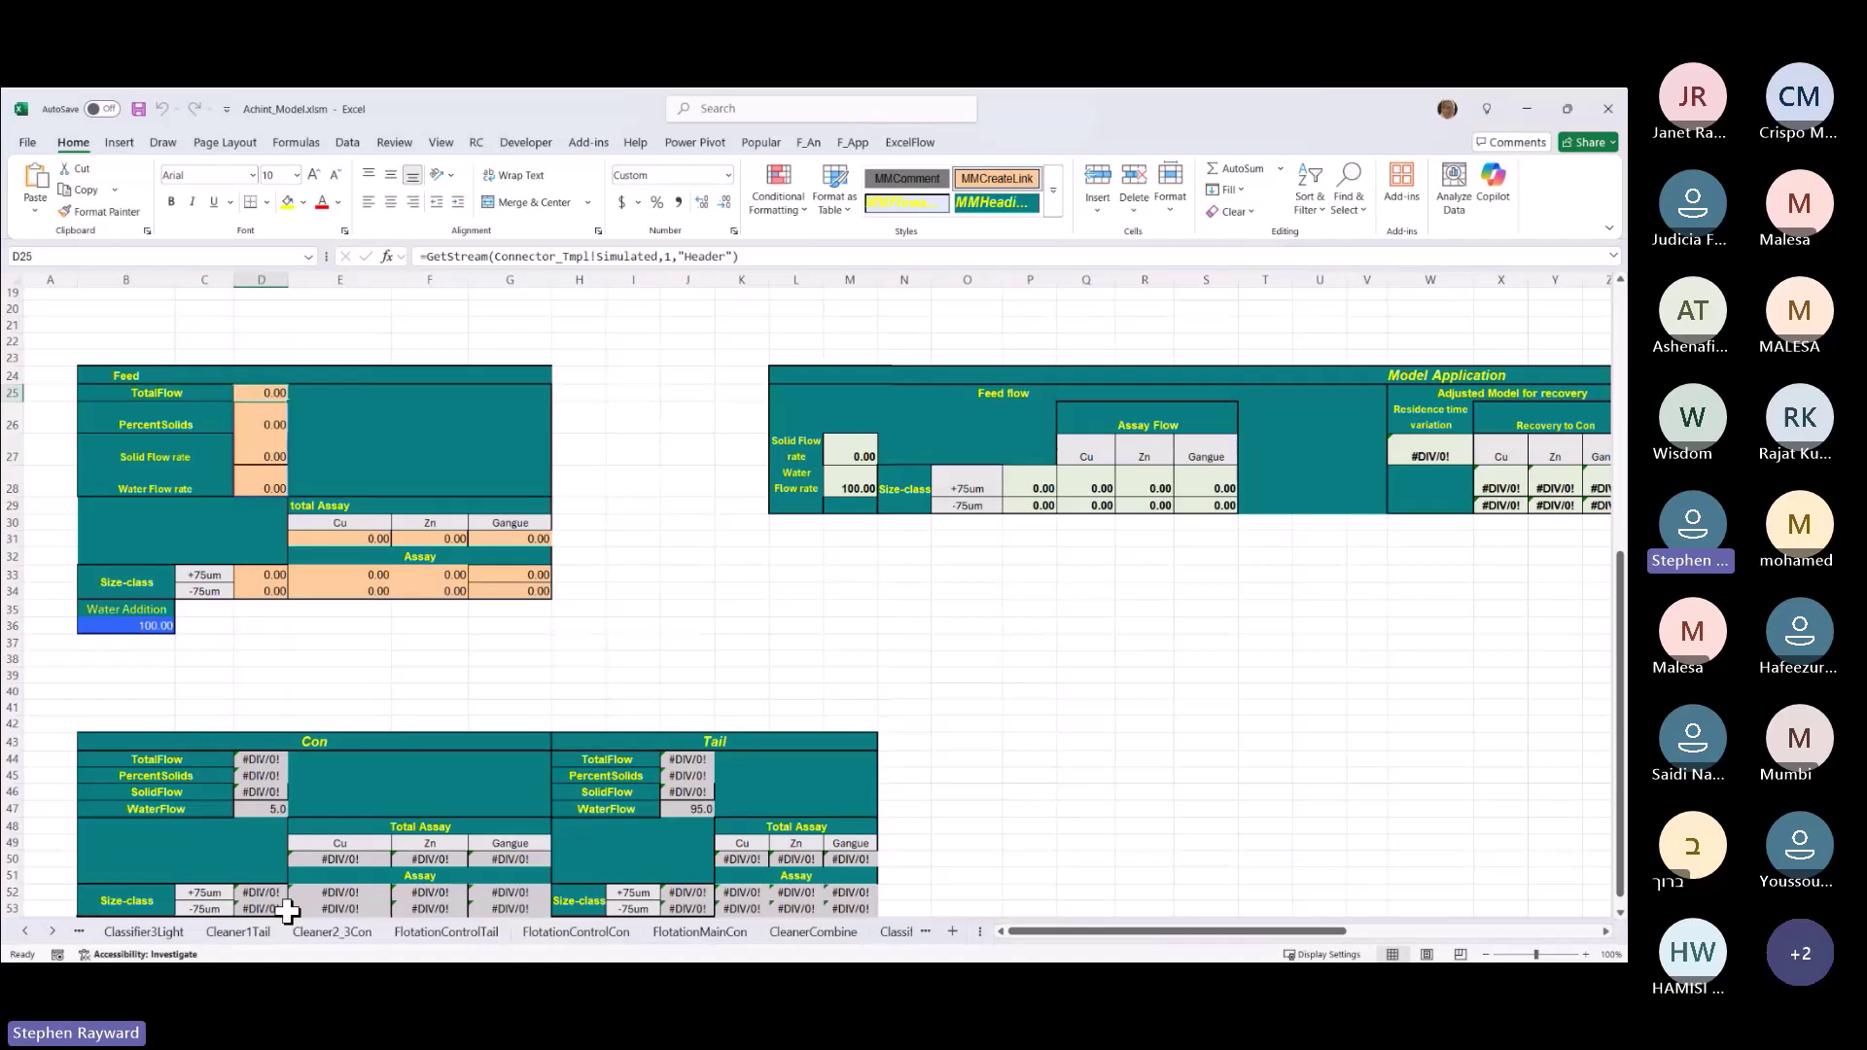
key(alt+Tab)
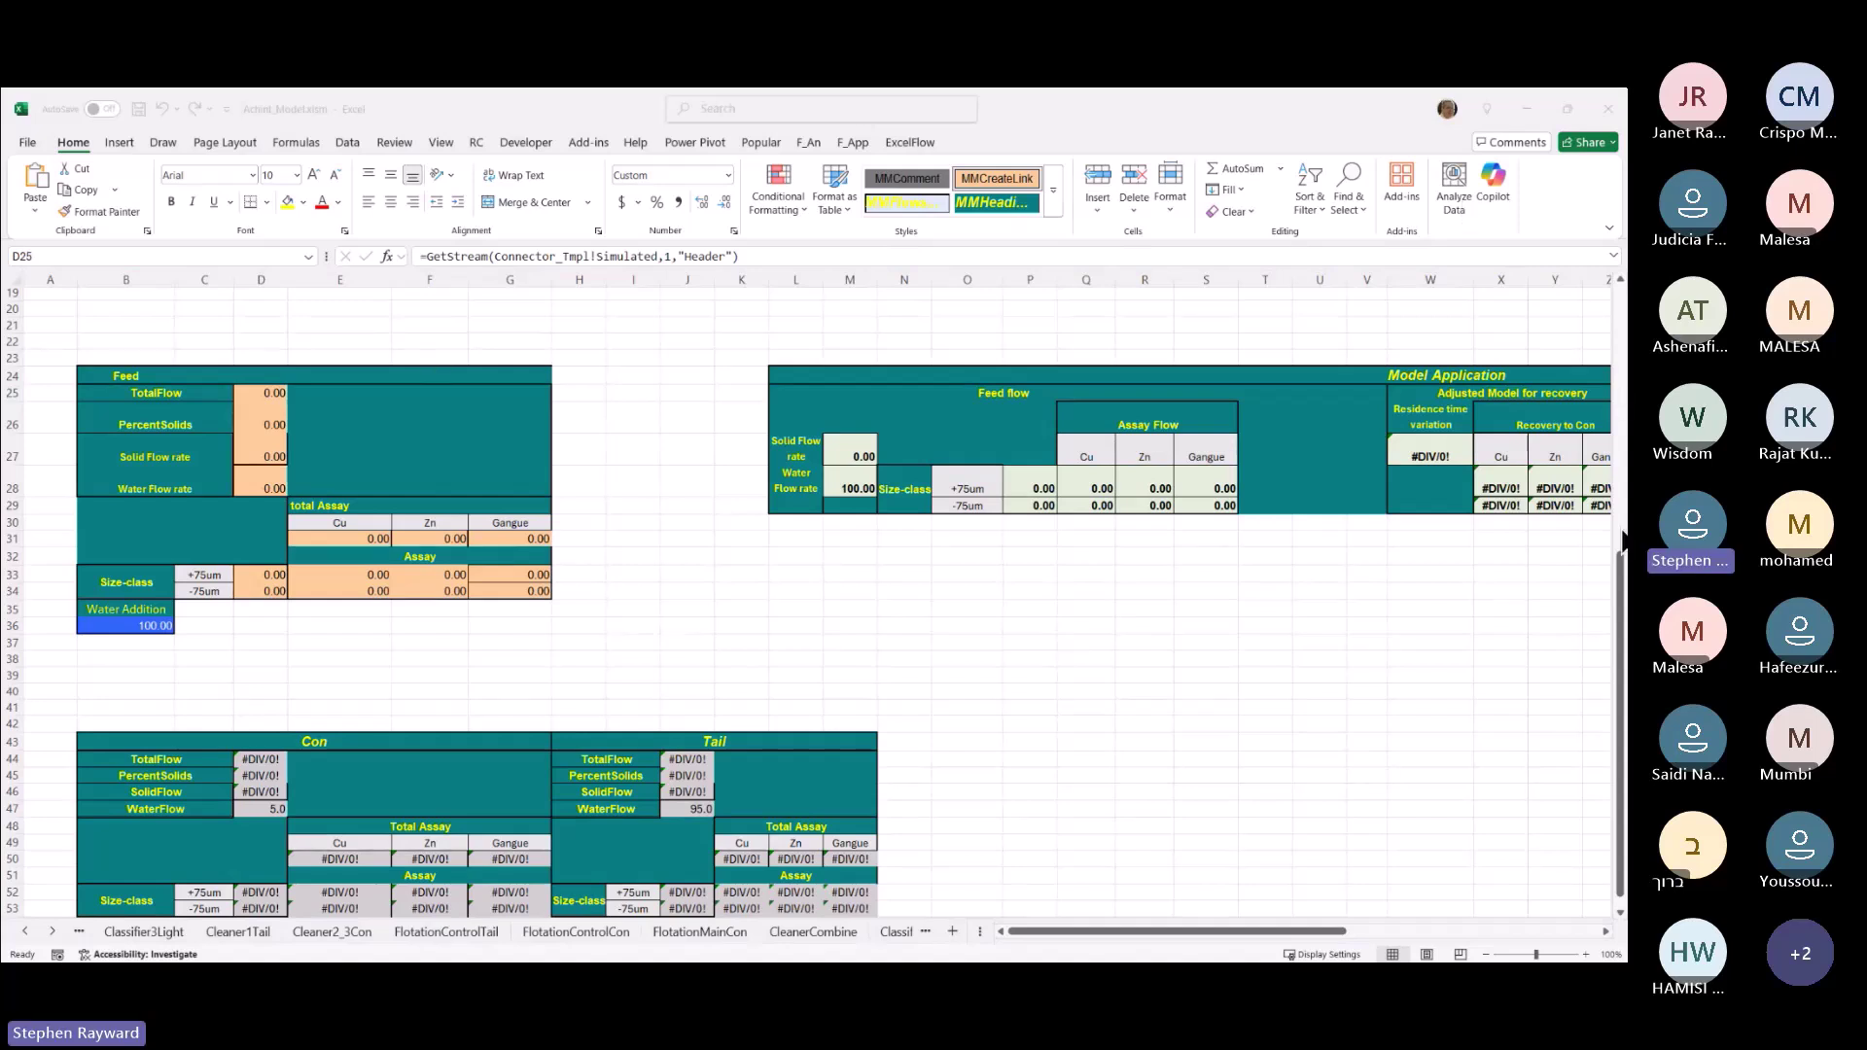
key(alt+Tab)
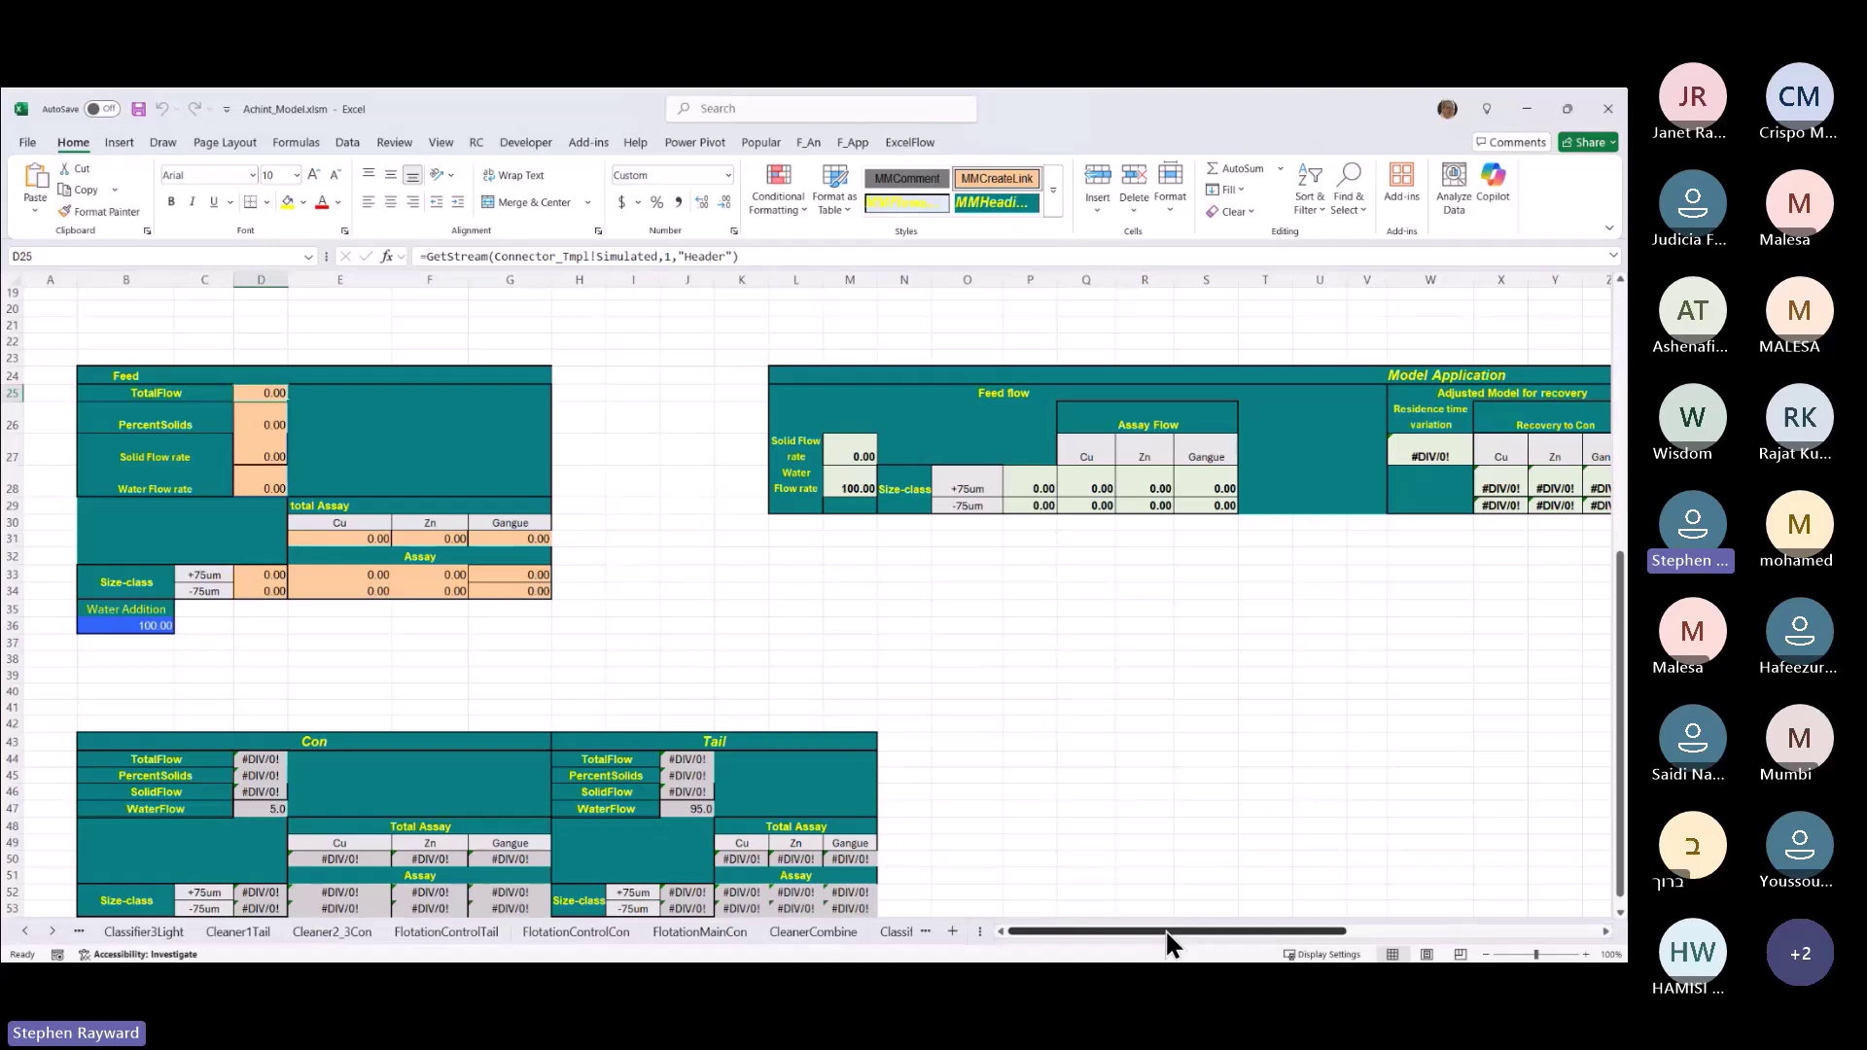
drag(1168, 933, 1421, 935)
drag(1617, 713, 1620, 446)
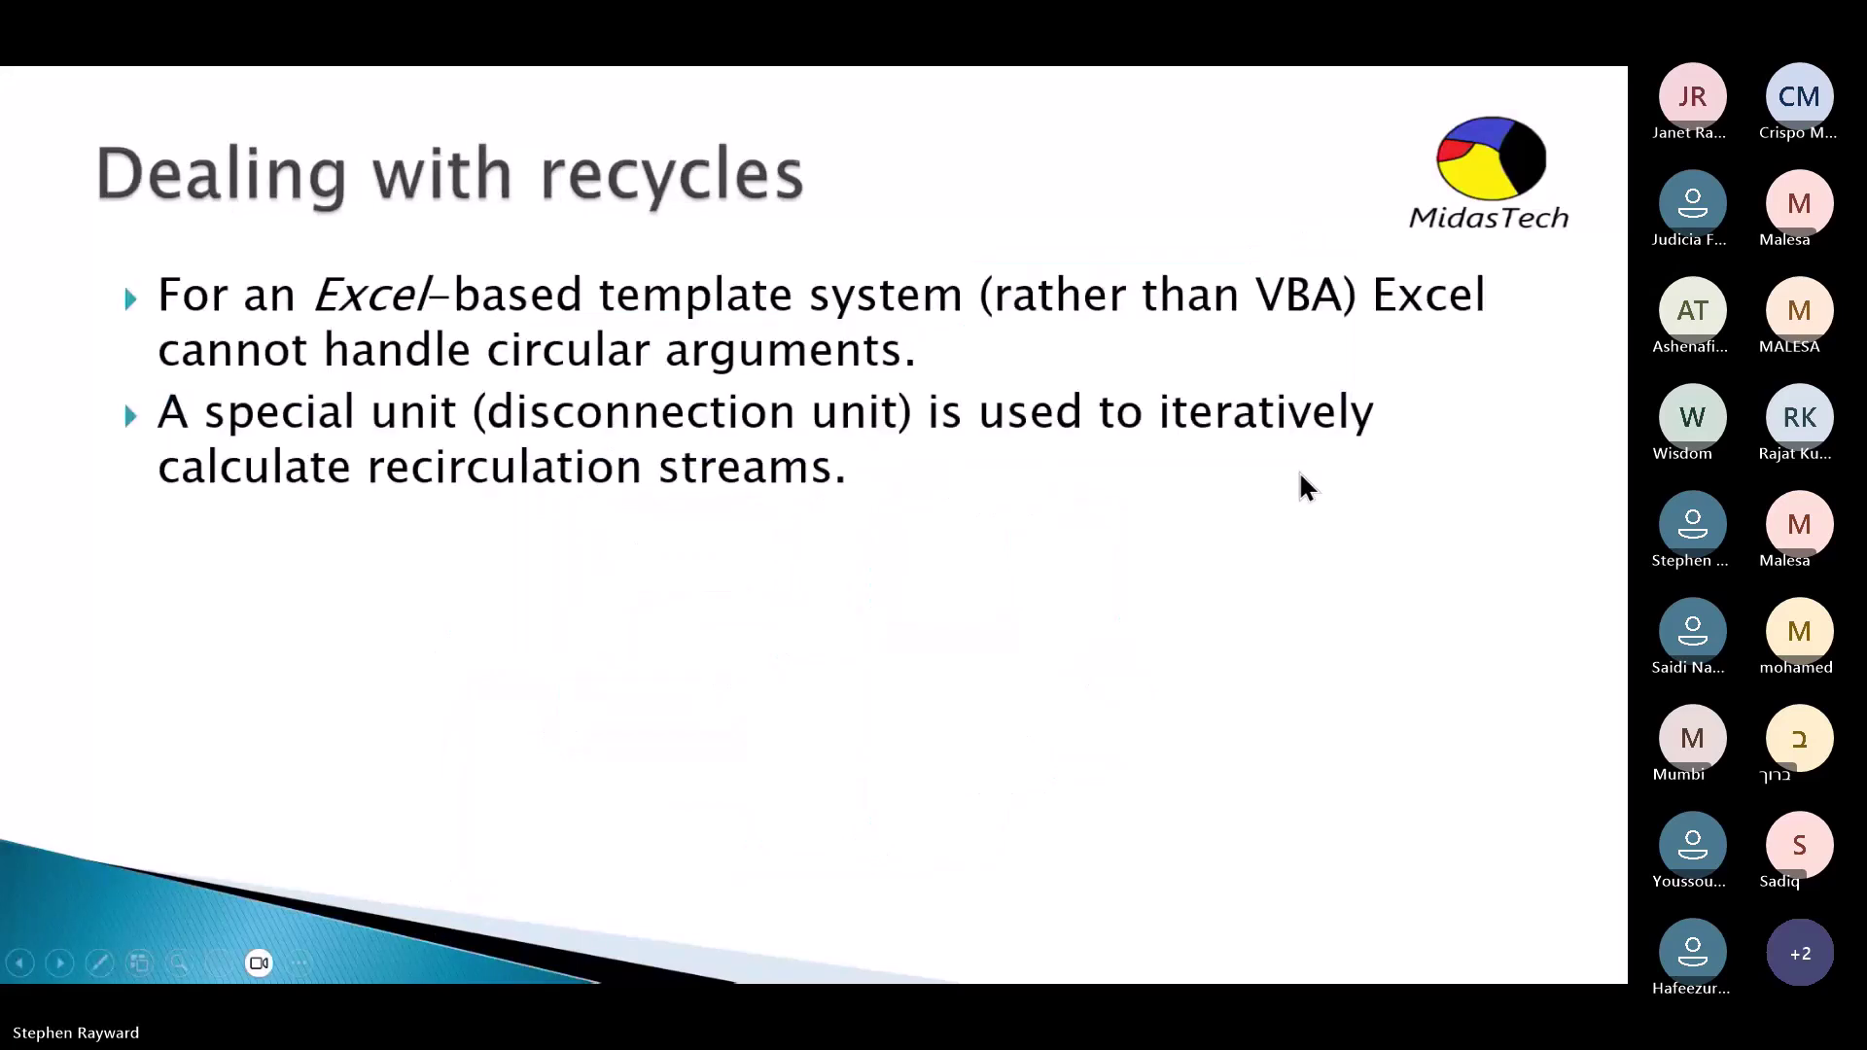
click(1299, 471)
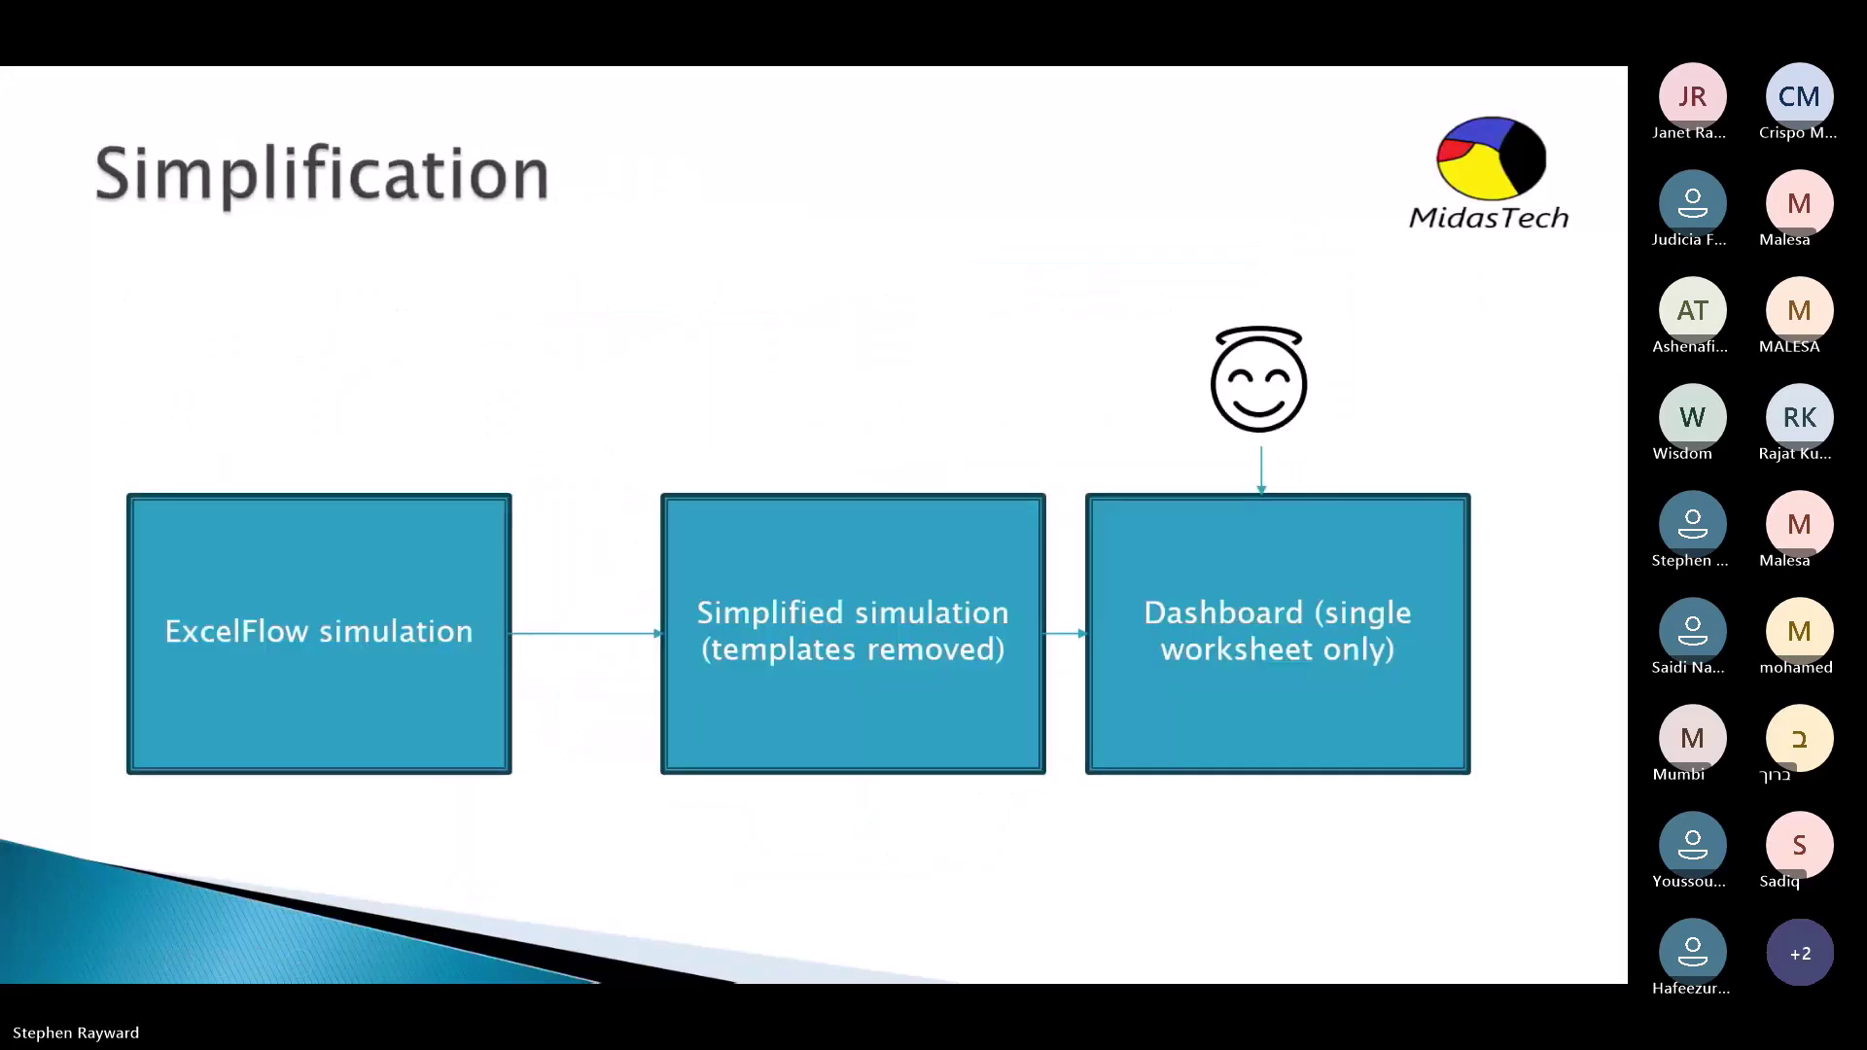
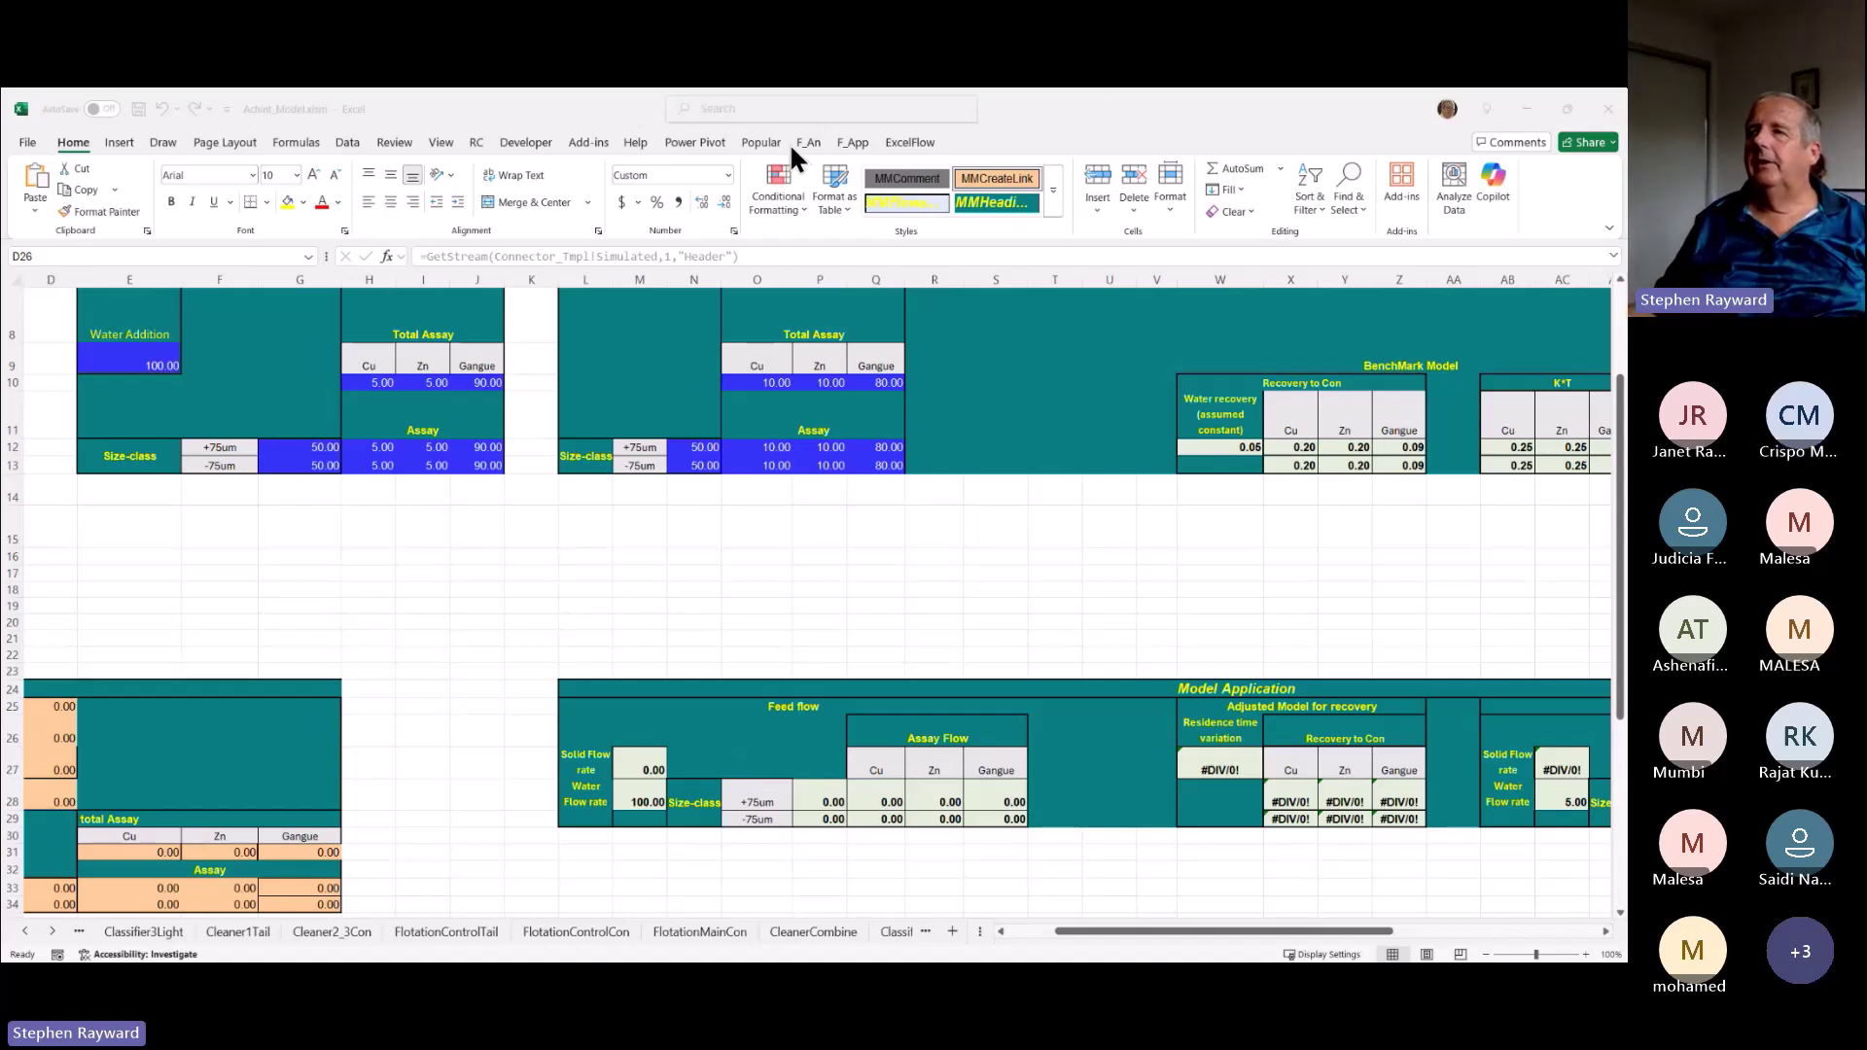
- Review the add-in's F_App application commands and its F_An flowsheet and shape association commands
click(861, 144)
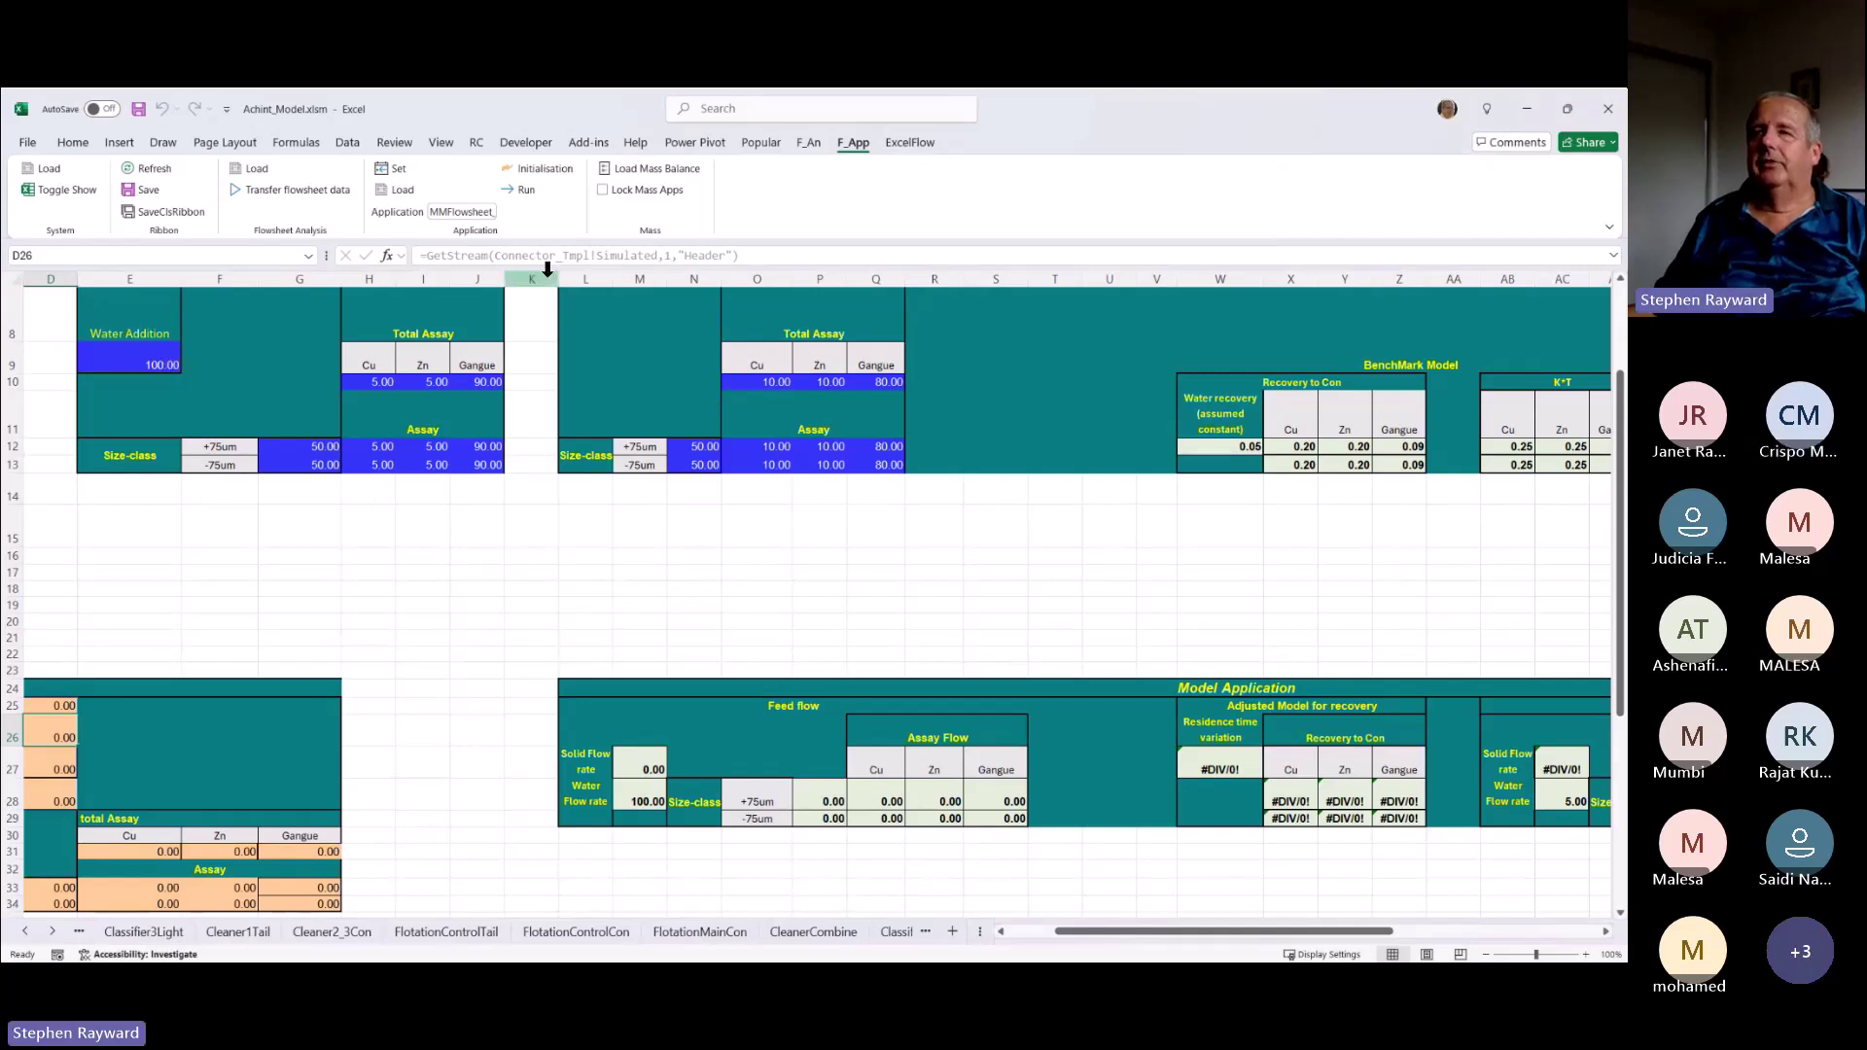
click(807, 143)
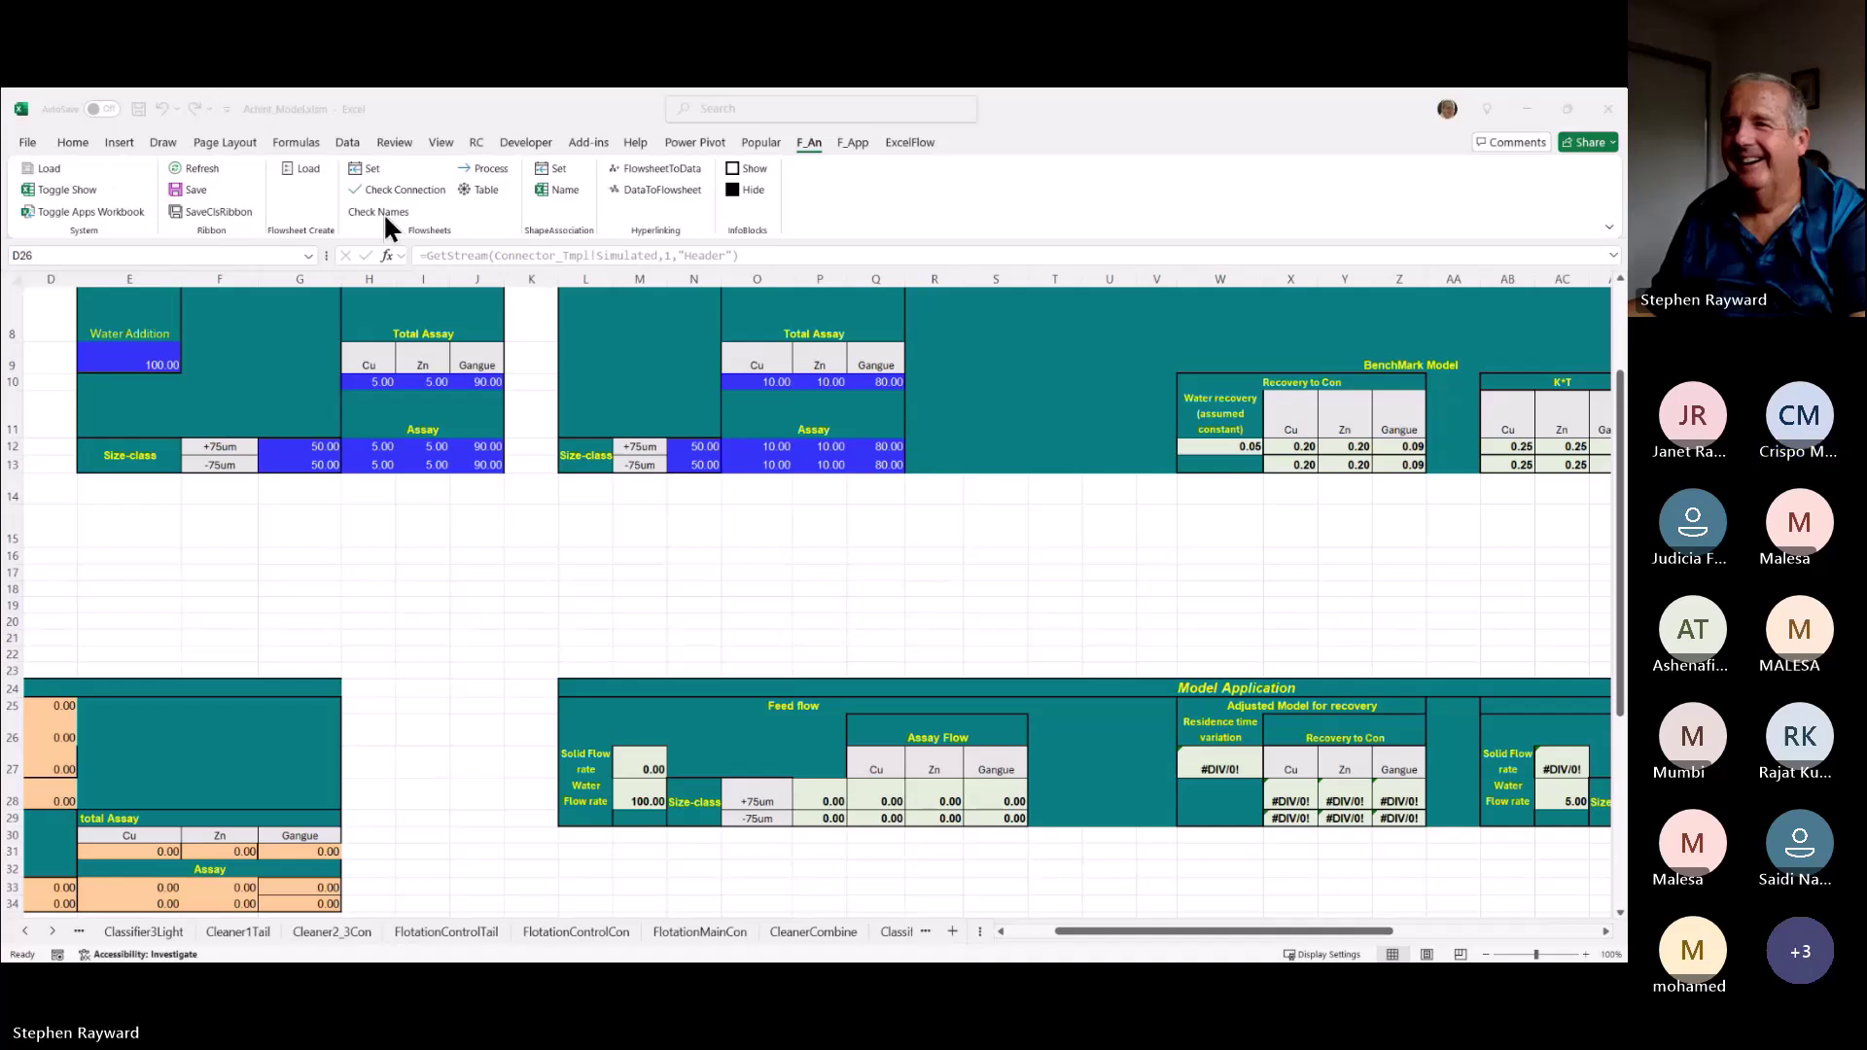
click(435, 407)
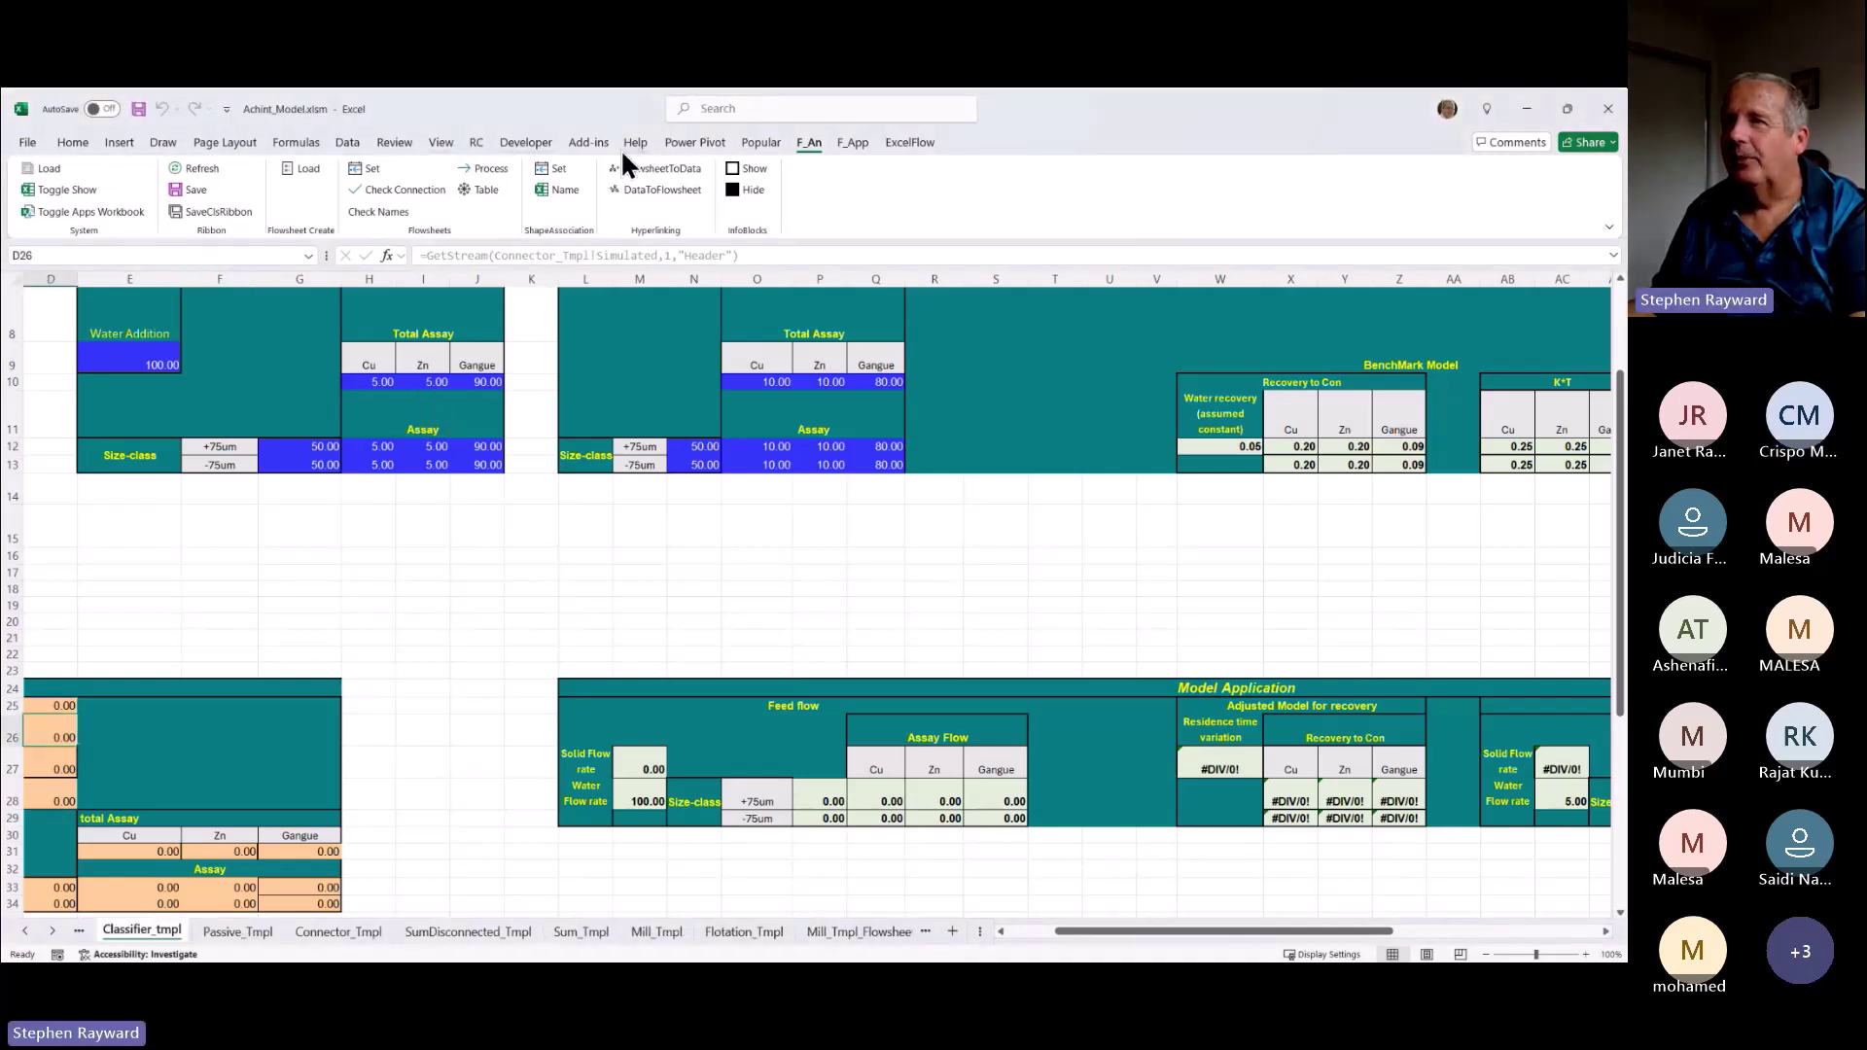
click(549, 170)
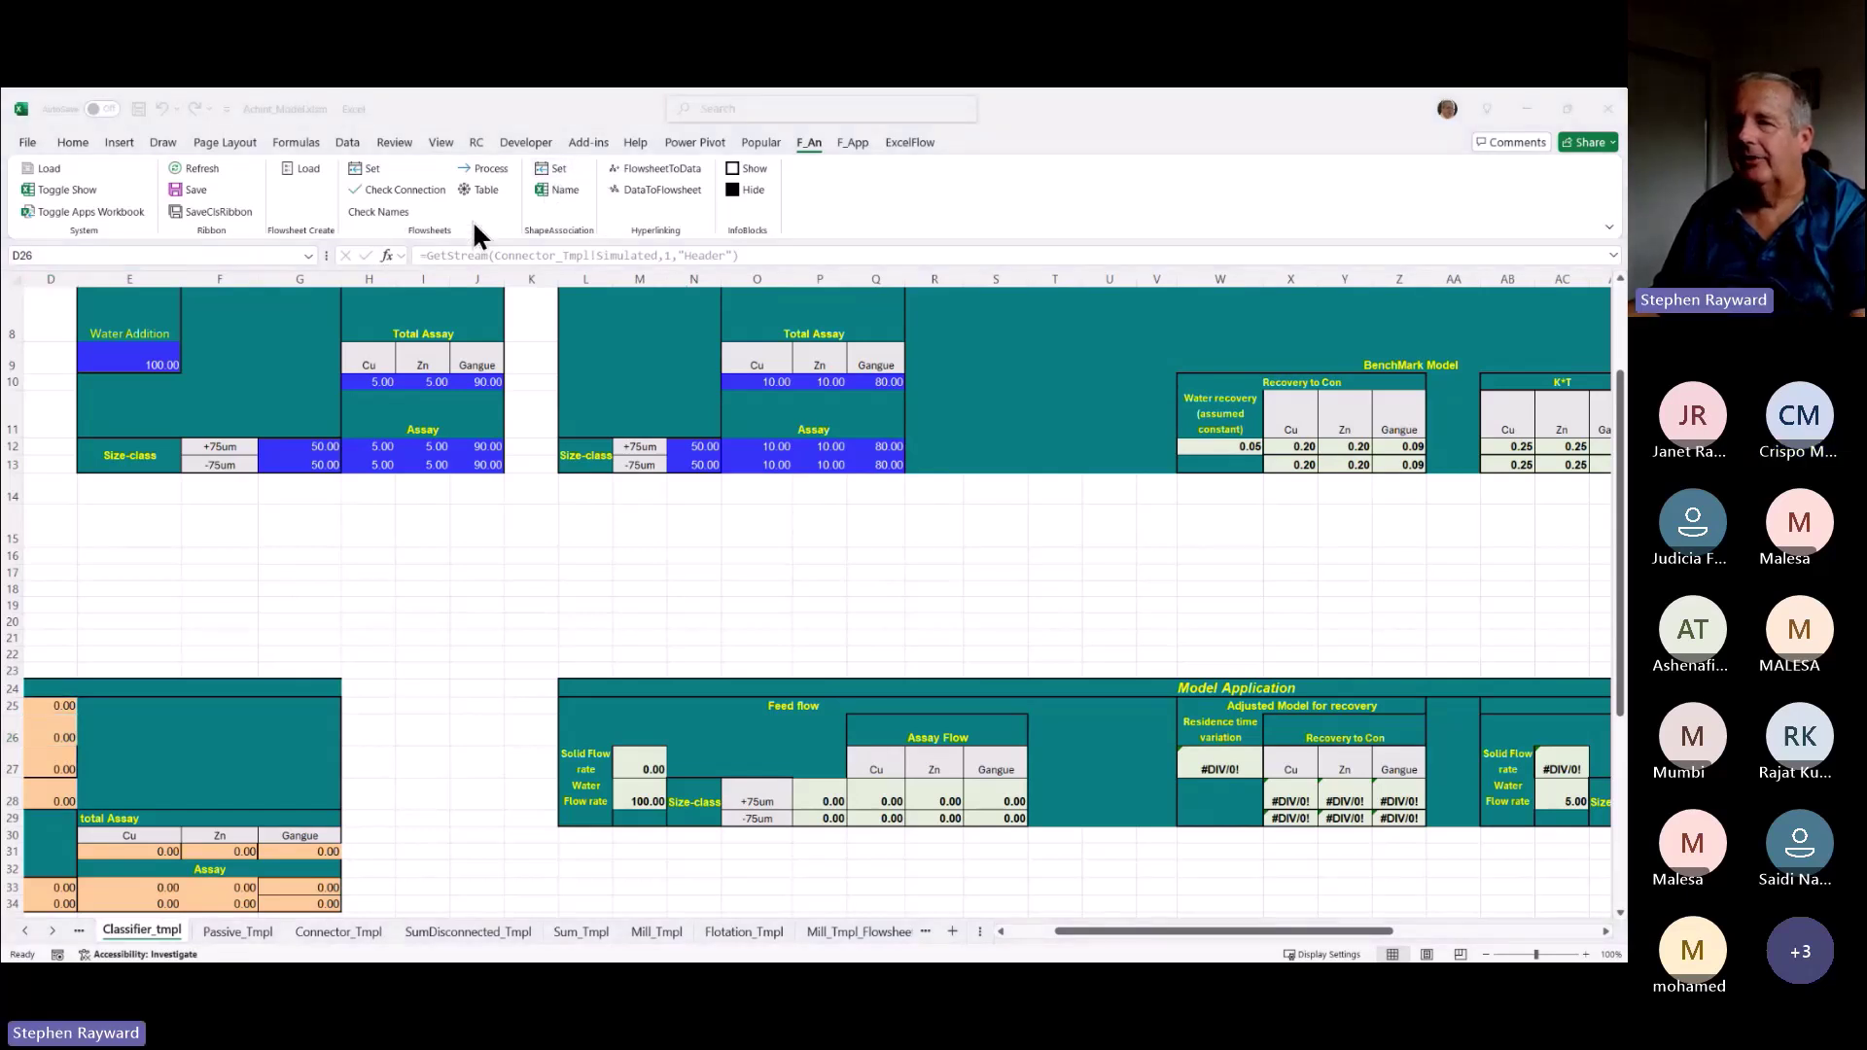
click(1583, 177)
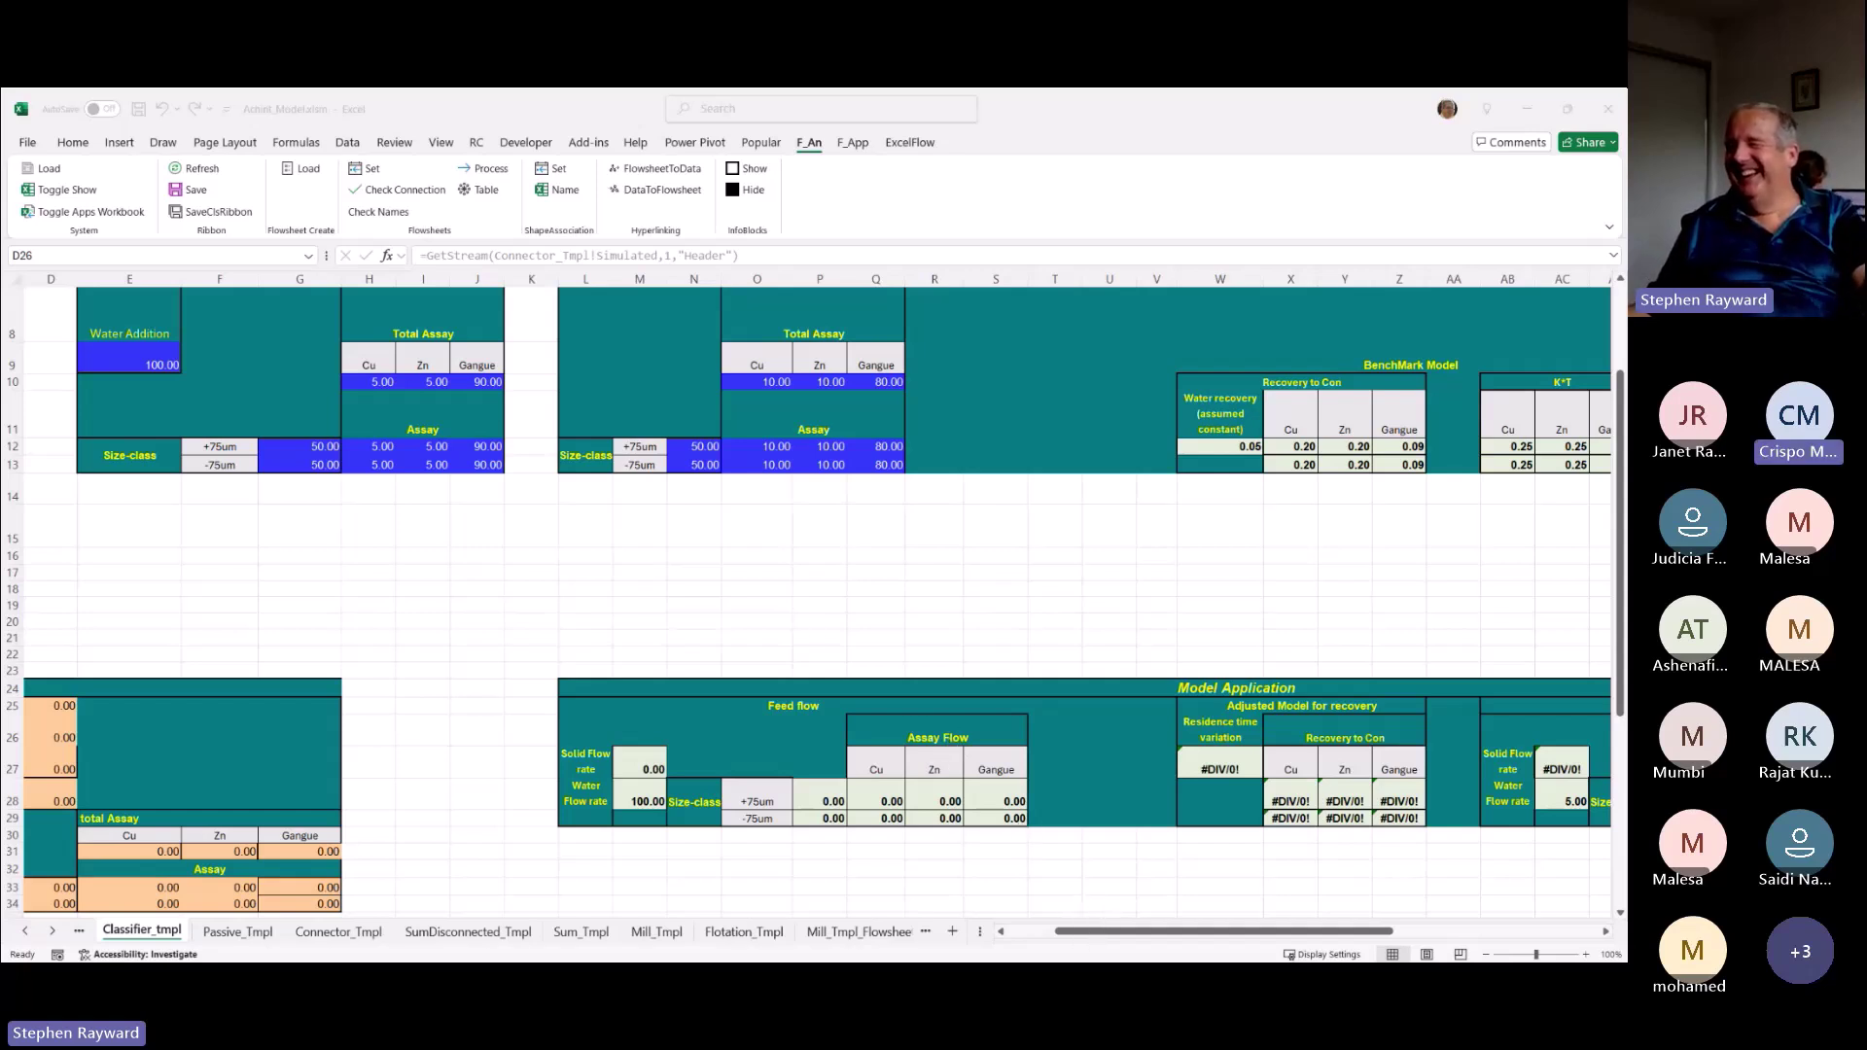
click(1372, 873)
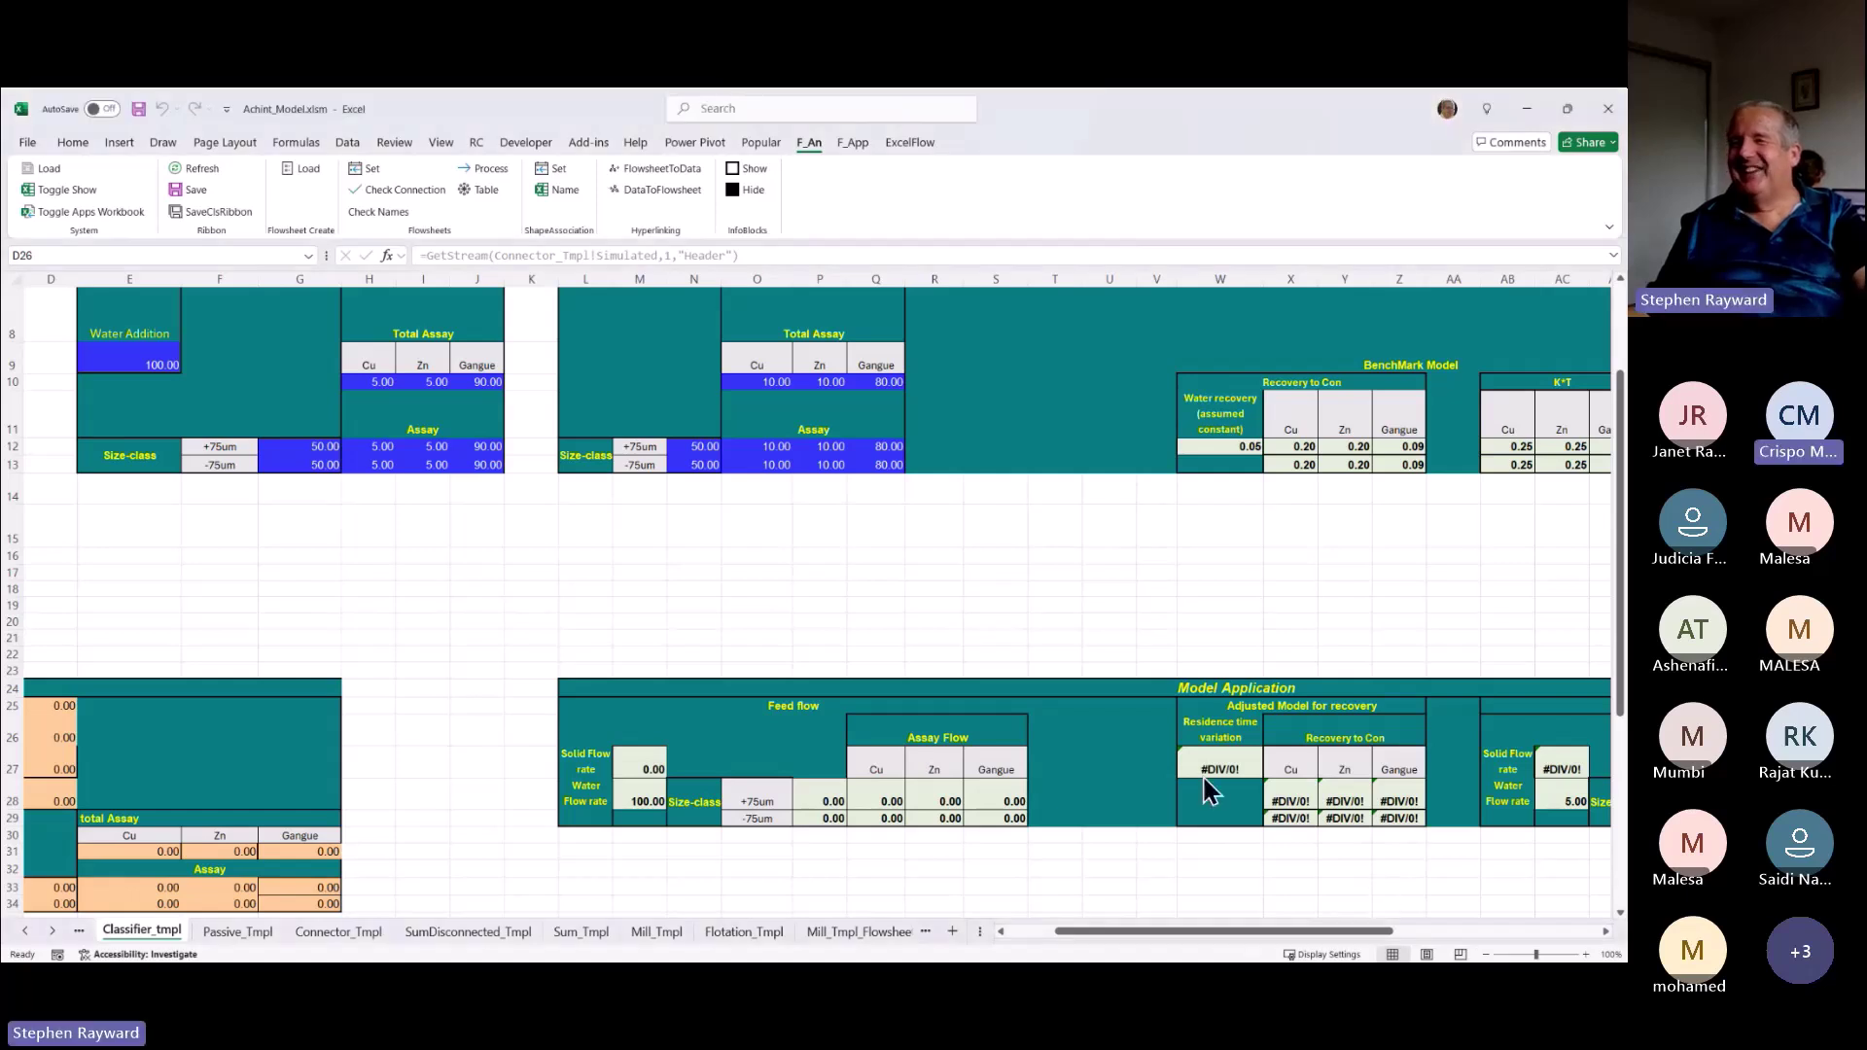